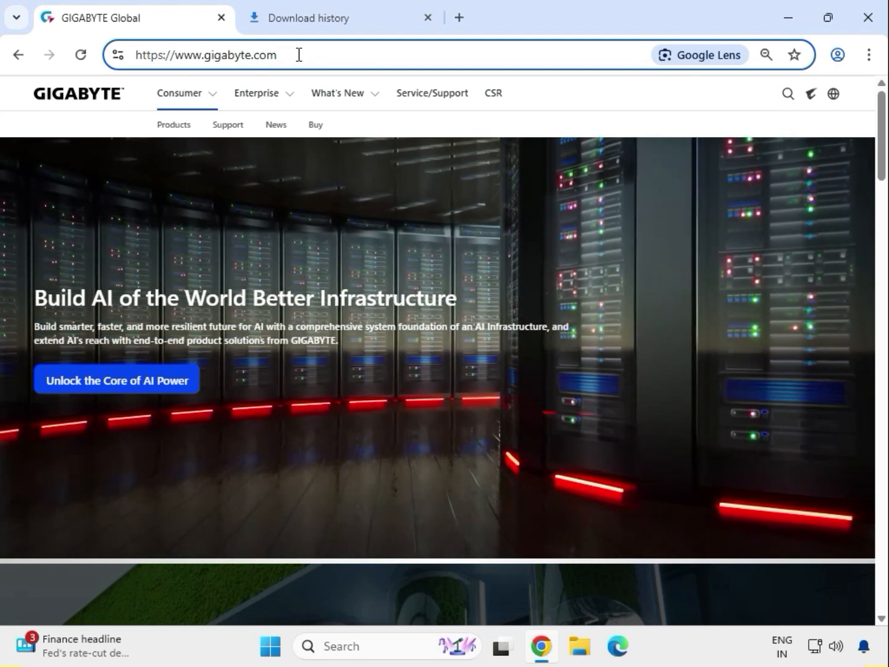
Step: Search the GIGABYTE site for "Z690 AERO D"
click(658, 99)
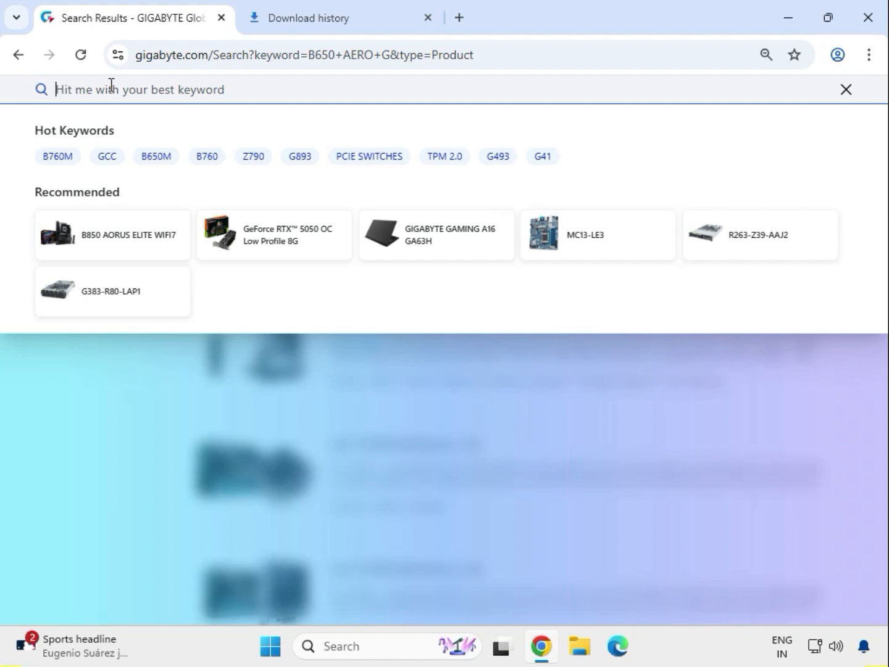
text(z)
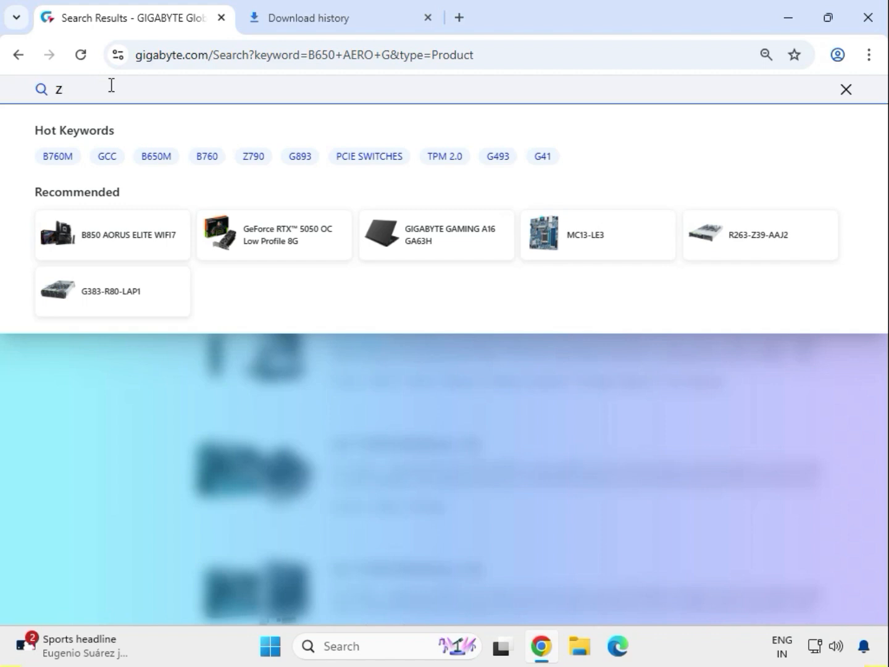
text(690 A)
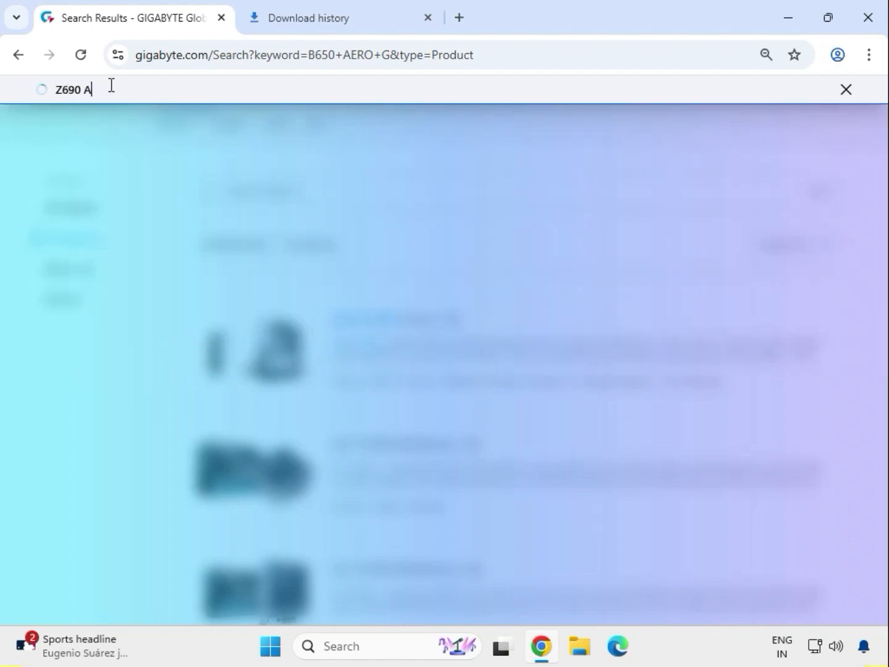
text(ERO)
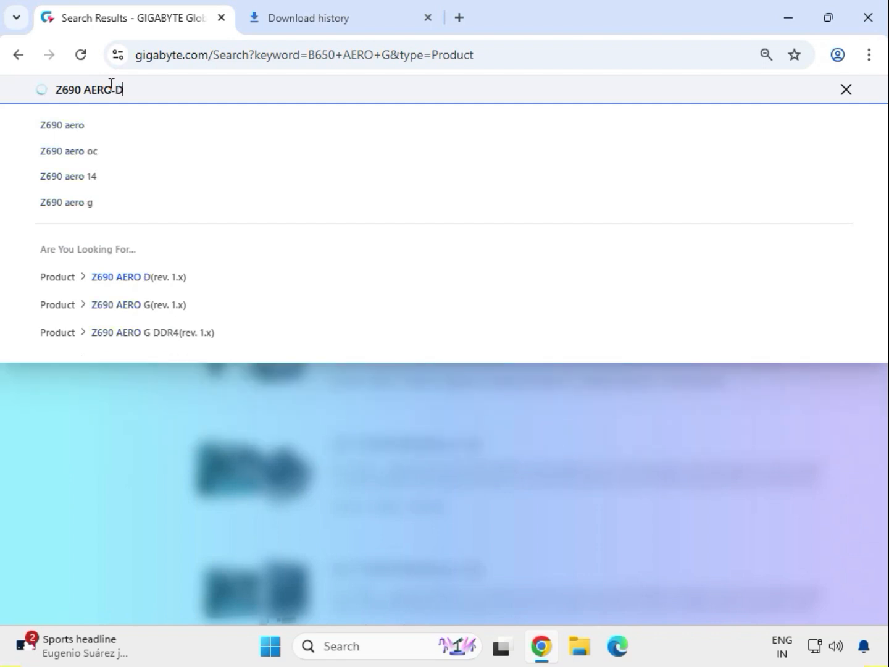
text( D)
key(Return)
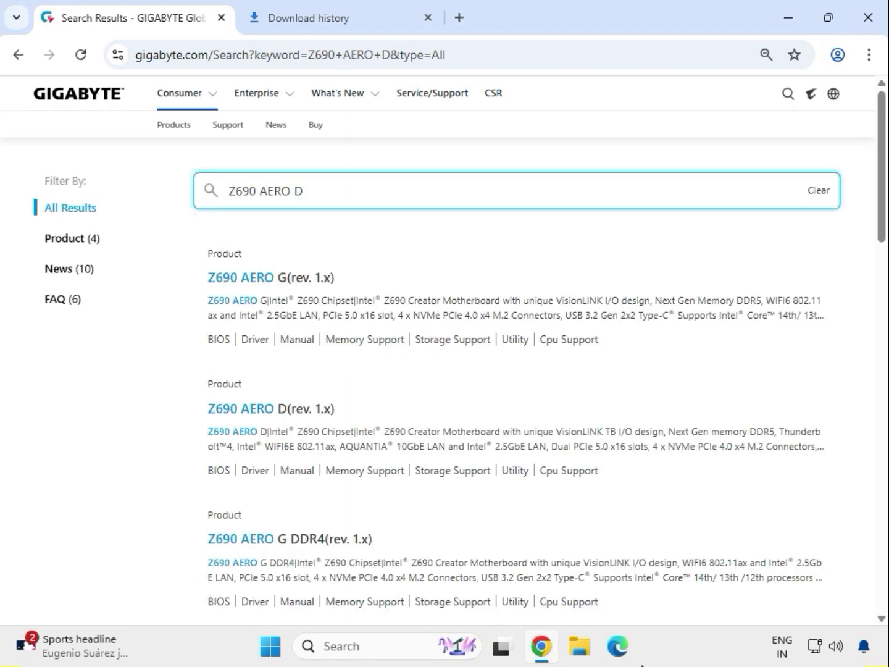
Step: Open the driver support page of the Z690 AERO D (rev. 1.x) product and set the driver OS to Windows 11 64bit
click(65, 237)
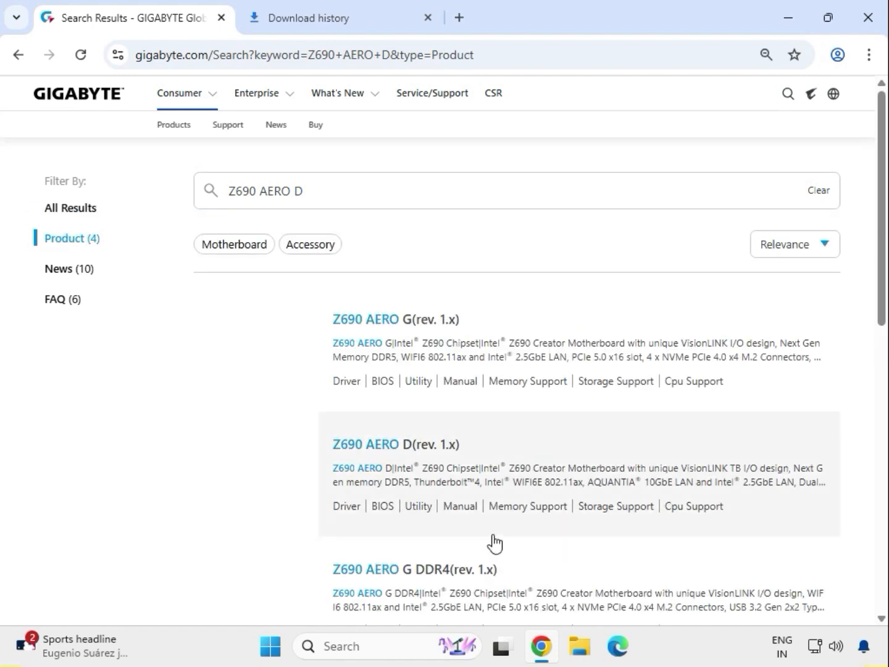
click(380, 450)
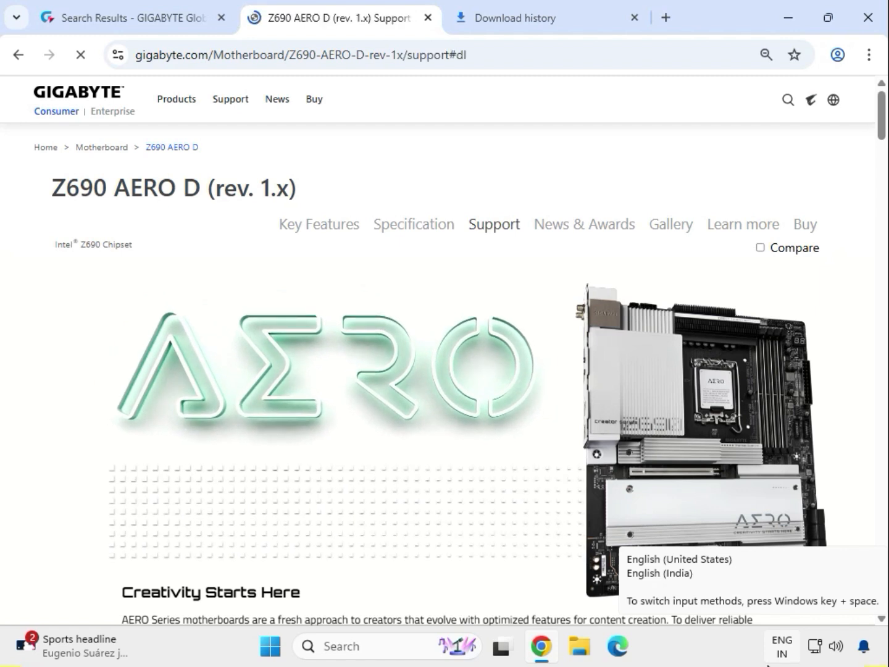
click(142, 346)
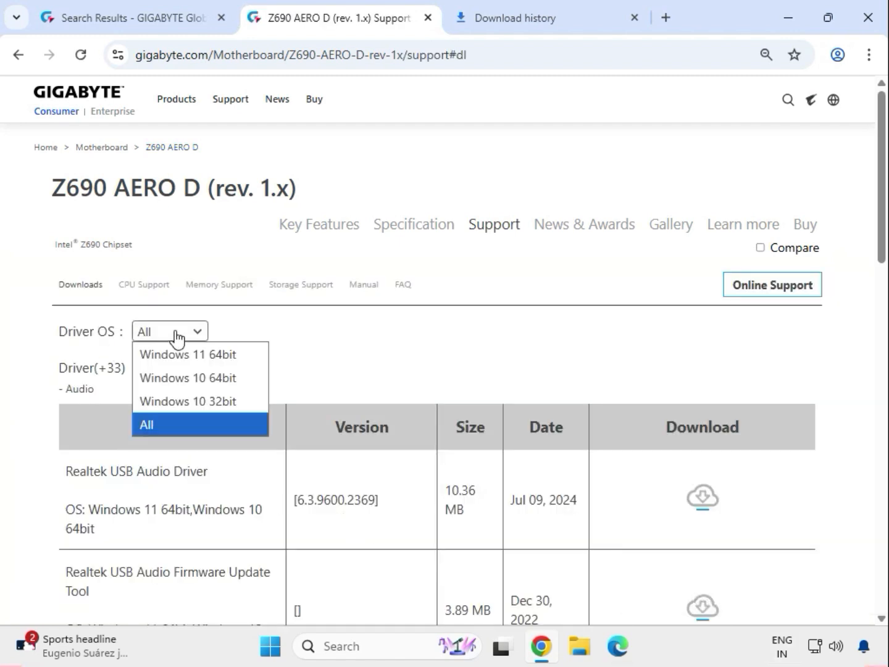
click(208, 361)
Step: Download the Realtek USB Audio Driver, version 6.3.9600.2369, from the audio drivers
double_click(81, 389)
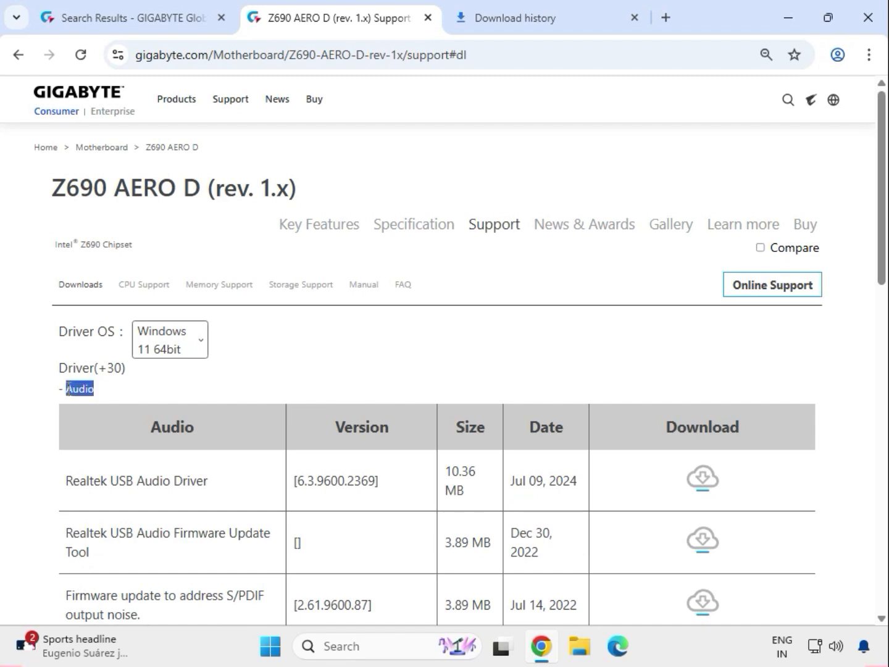
drag(84, 481, 144, 484)
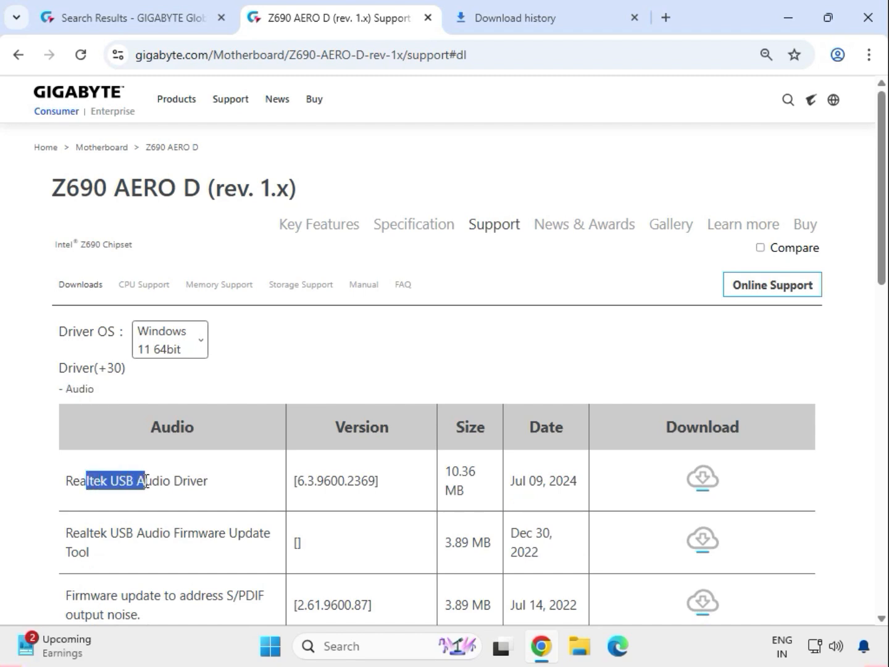
drag(106, 480, 223, 488)
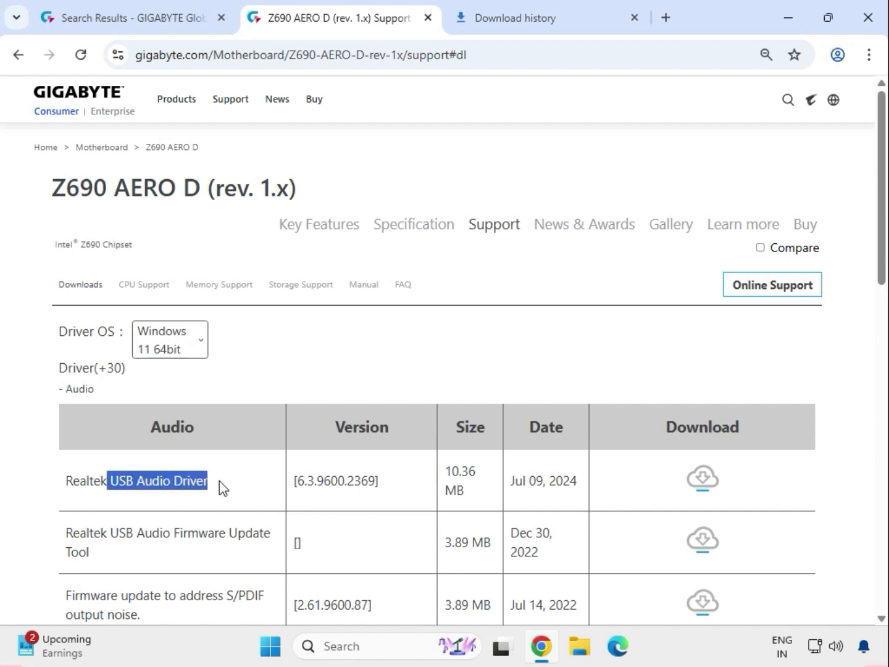
click(128, 488)
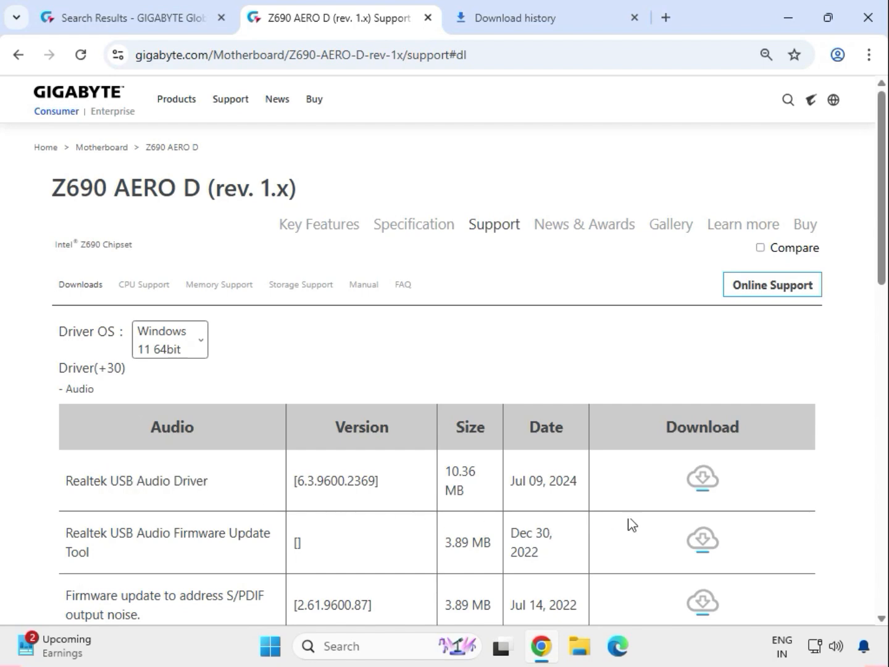
click(703, 478)
scroll(269, 525, down, 4)
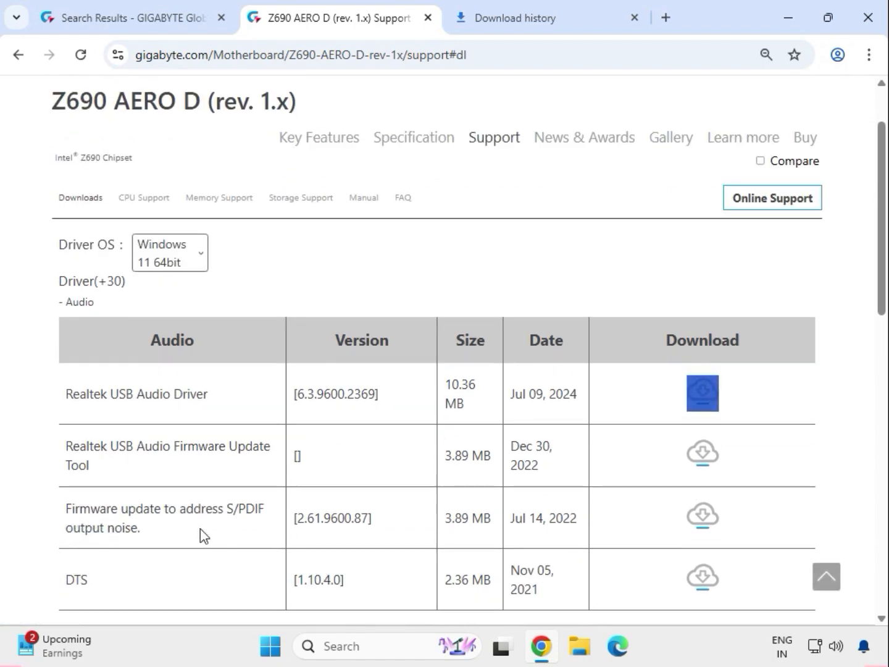
scroll(113, 551, up, 2)
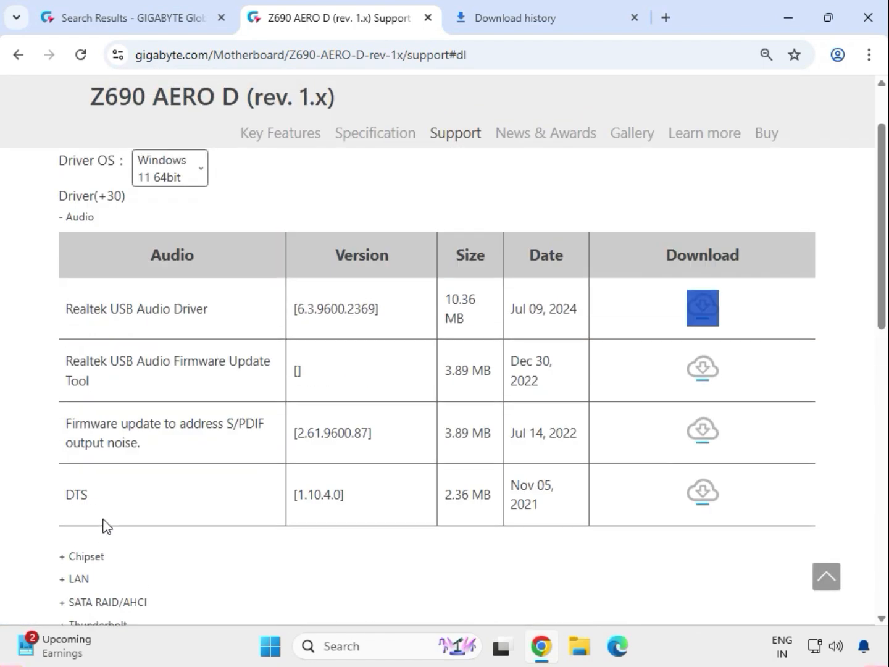
drag(90, 502, 71, 498)
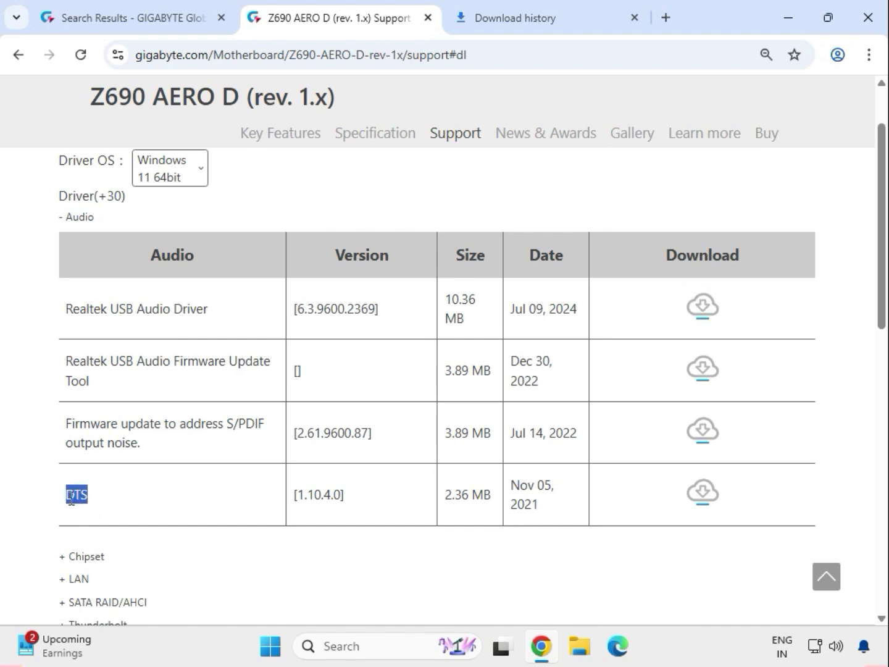
drag(66, 310, 381, 320)
click(704, 308)
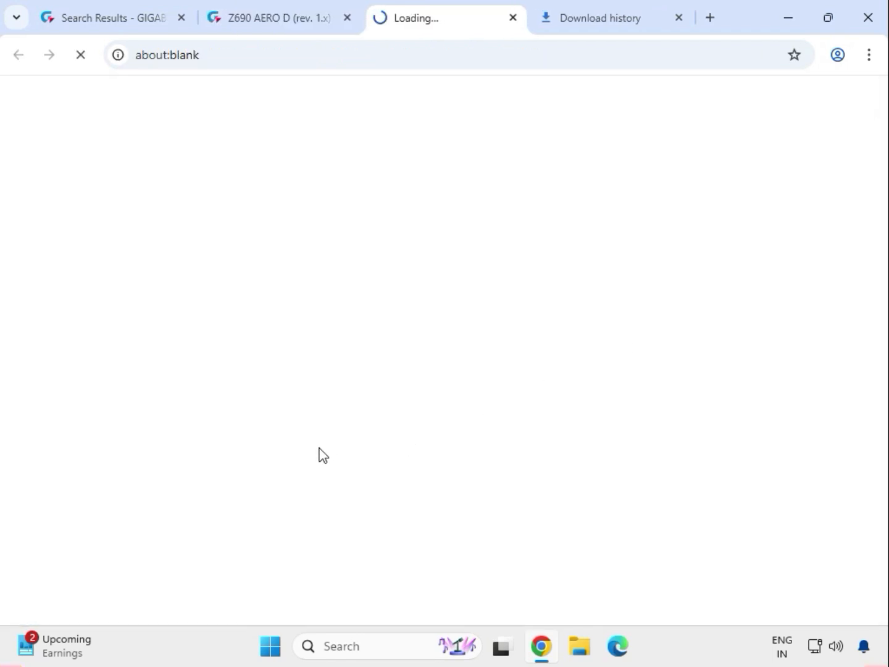
Step: Expand the chipset drivers and download the Intel Serial I/O driver 30.100.2221.20 dated Mar 03, 2025
scroll(323, 456, down, 1)
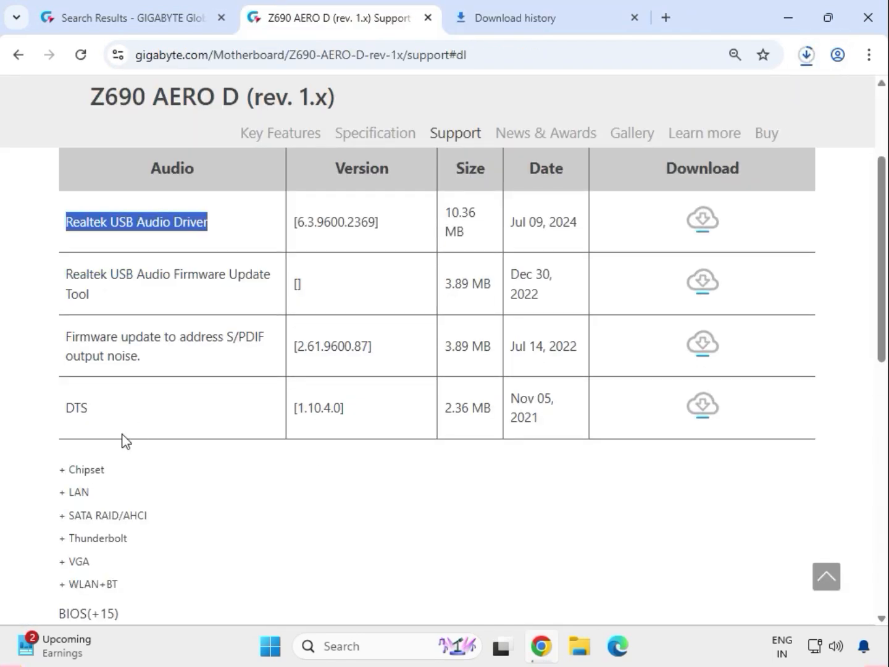
click(99, 476)
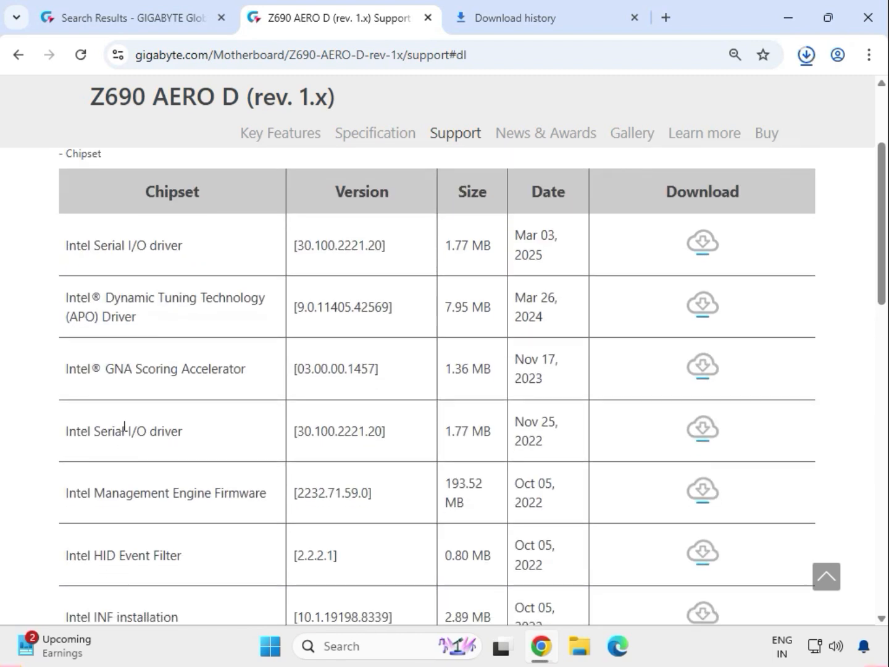
drag(59, 246, 716, 261)
click(682, 269)
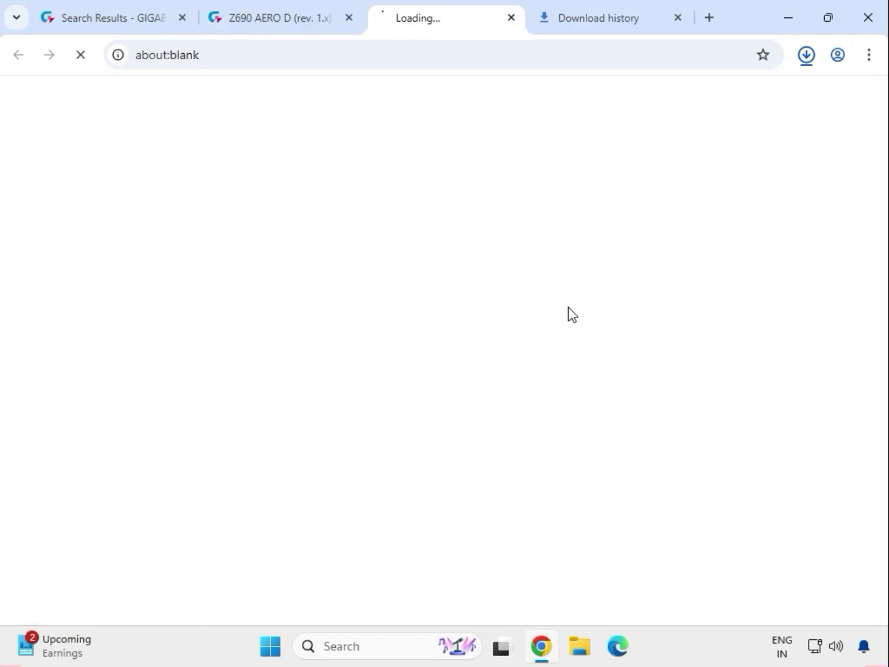
Step: Download the Intel INF installation package, version 10.1.19198.8339, from the chipset drivers
scroll(209, 369, down, 3)
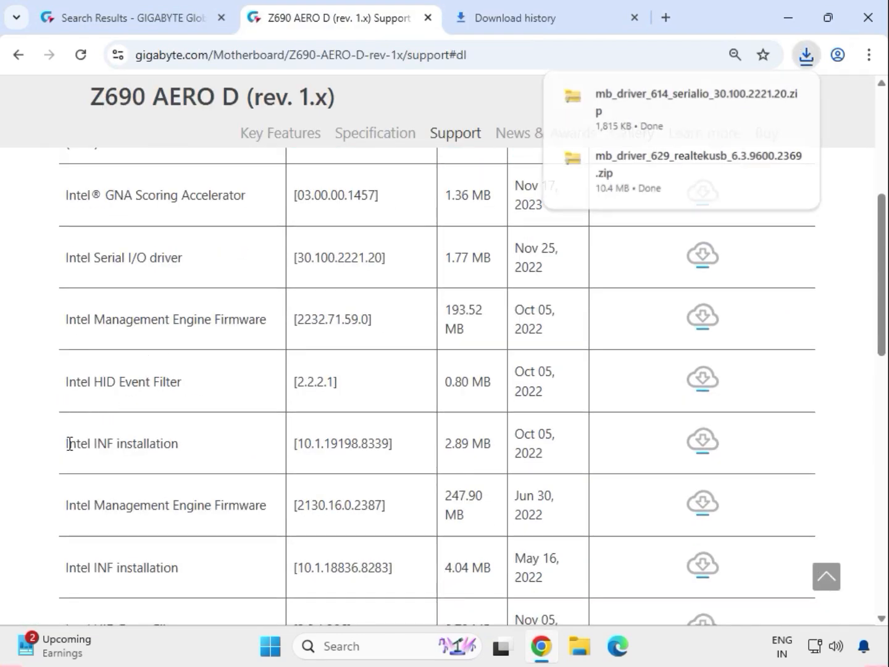
drag(67, 443, 719, 460)
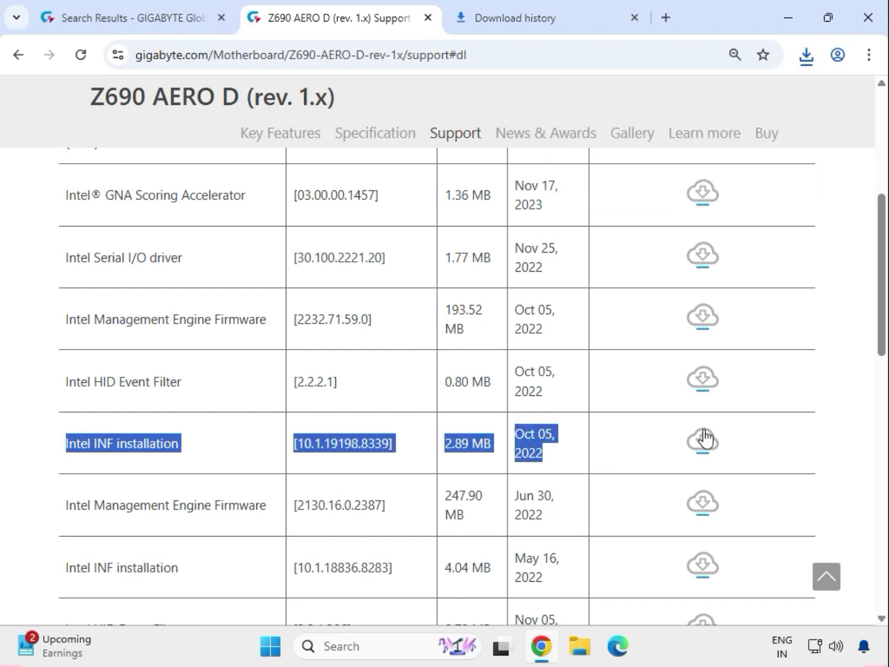
click(701, 444)
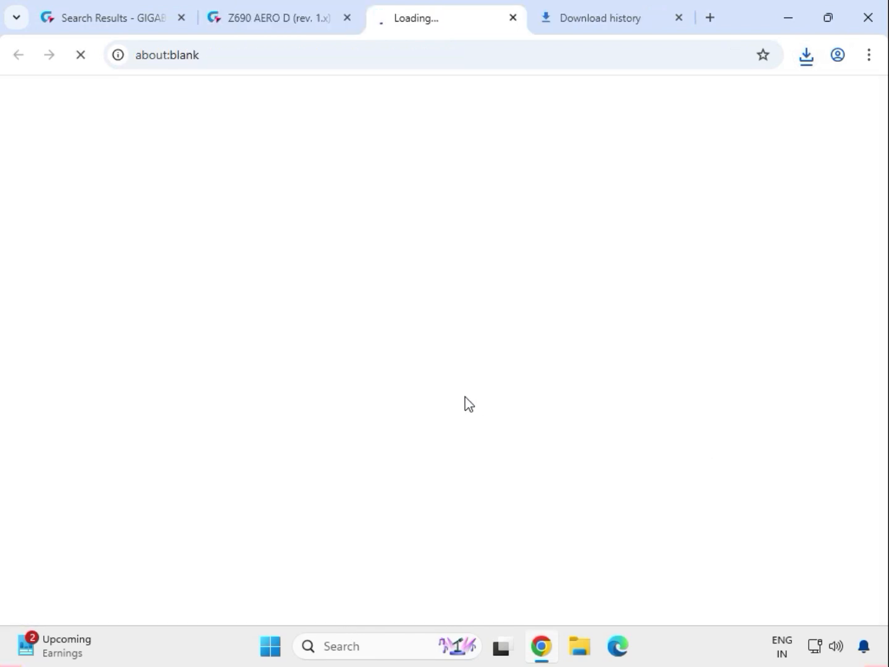
Step: Expand the LAN drivers and download the Intel i225 & i226 LAN driver, version 2.1.5.4
scroll(451, 403, down, 4)
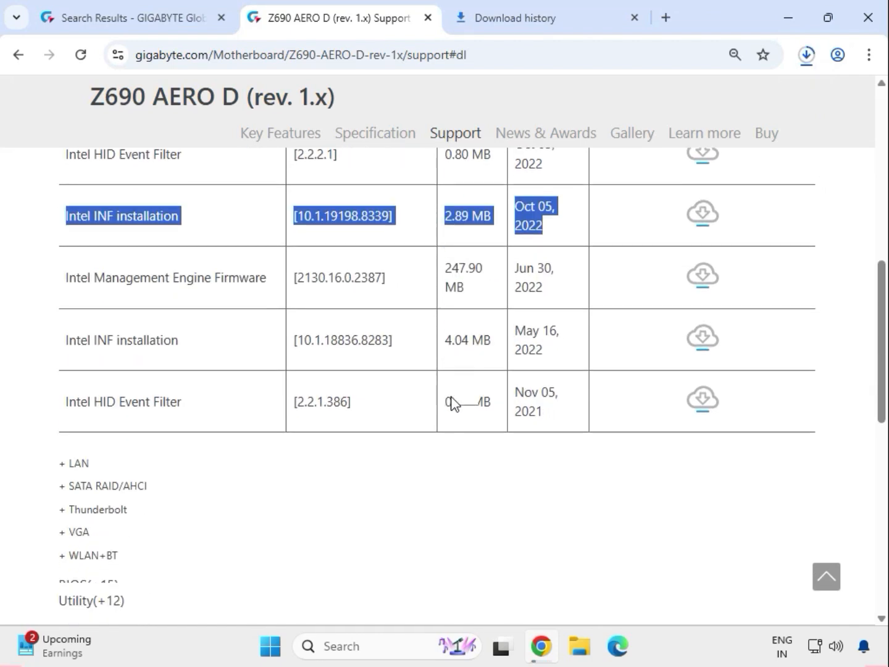
double_click(76, 431)
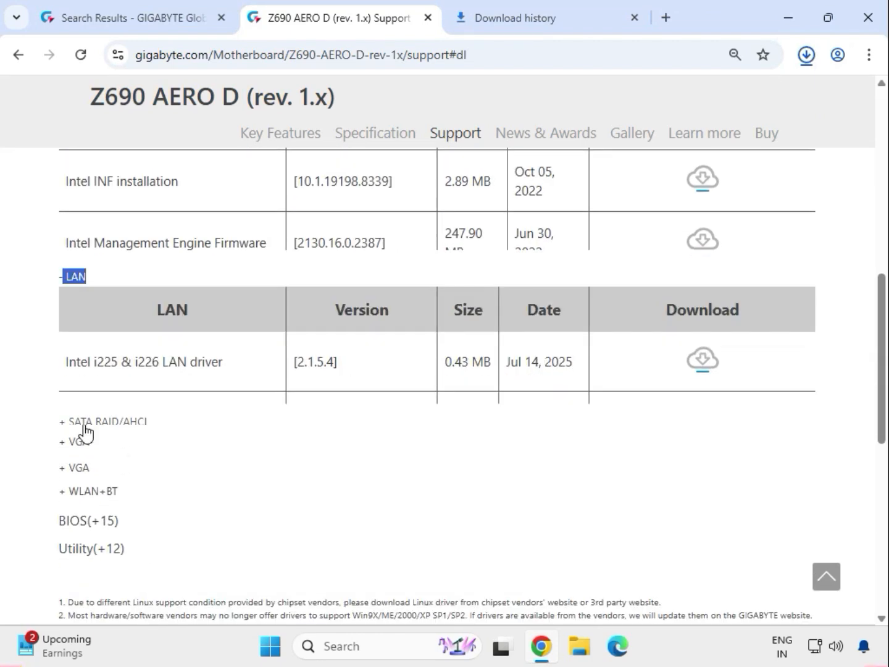
scroll(94, 392, up, 6)
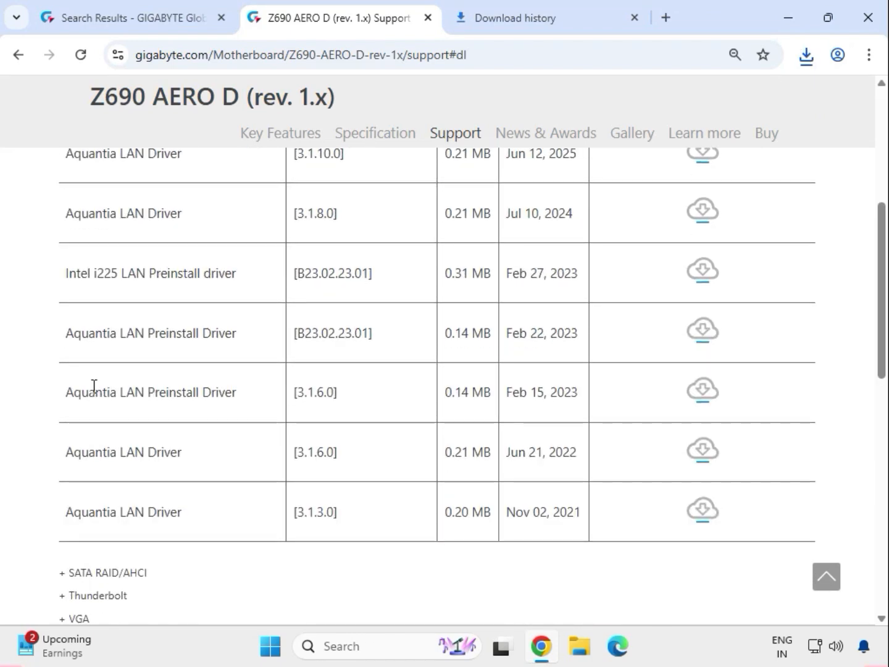
scroll(94, 386, up, 2)
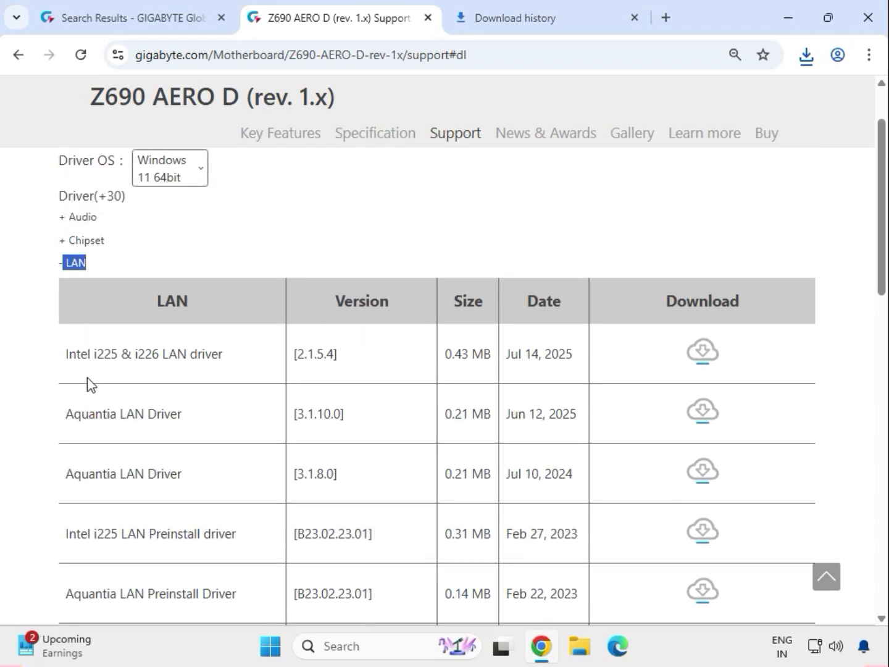
drag(69, 356, 326, 370)
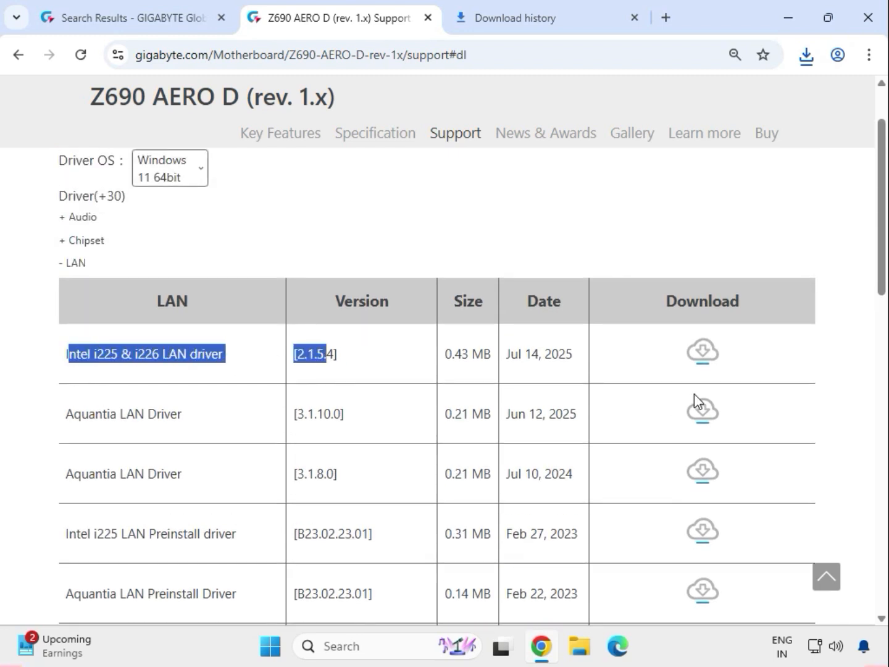
click(705, 354)
Step: Expand the VGA drivers and download the Intel Graphic Driver, version 32.0.101.5542
scroll(369, 419, down, 6)
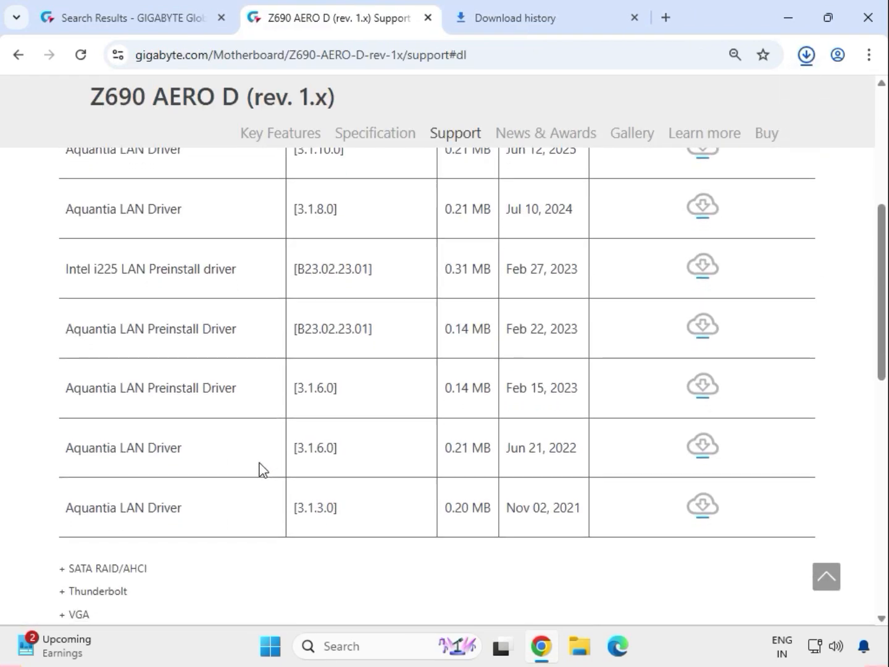
click(82, 538)
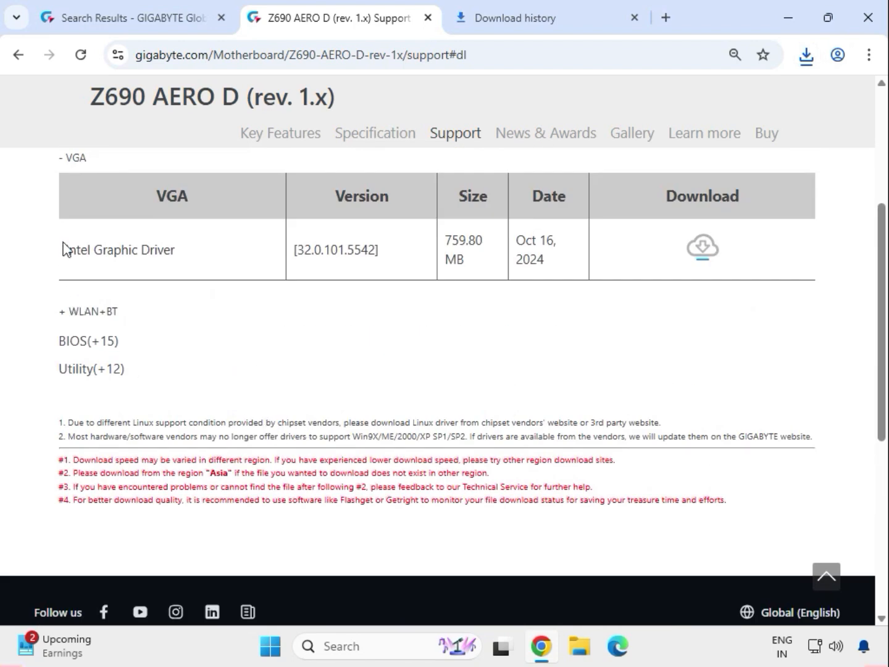
drag(63, 249, 627, 249)
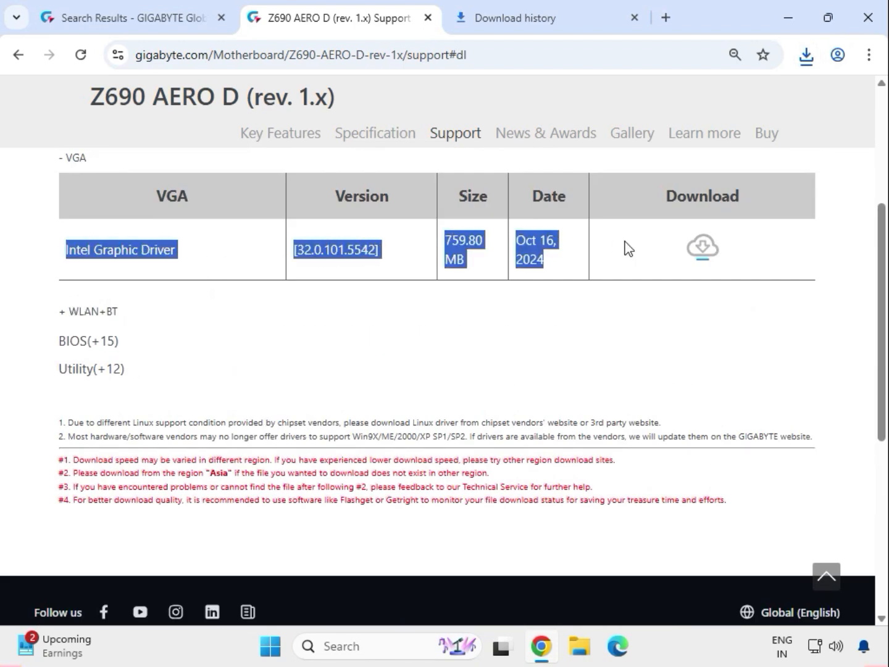
click(711, 249)
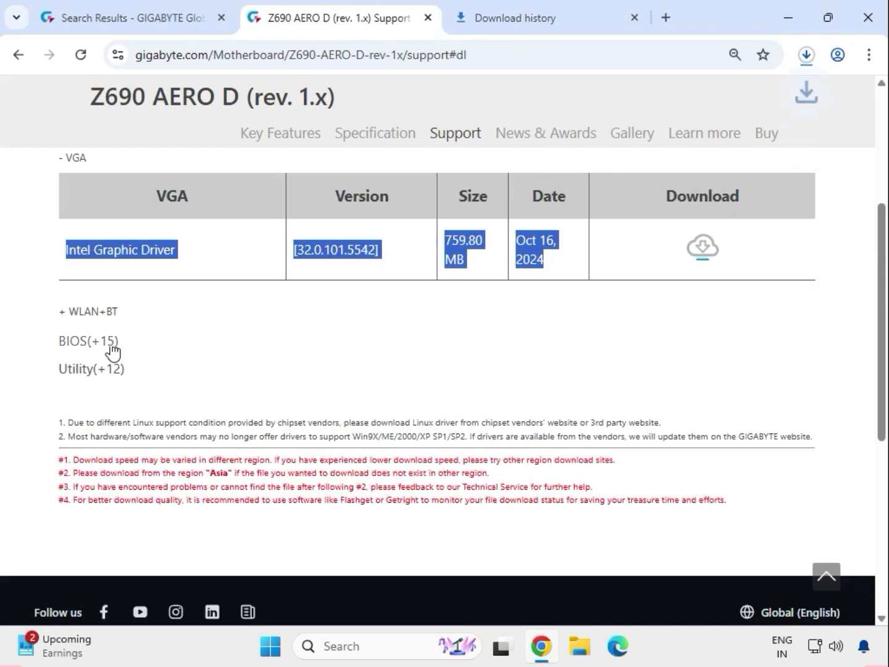
Step: From the WLAN+BT drivers, download the Intel Bluetooth Driver 22.170.0.2 and the Intel WIFI driver 22.200.0.6
drag(116, 312, 70, 315)
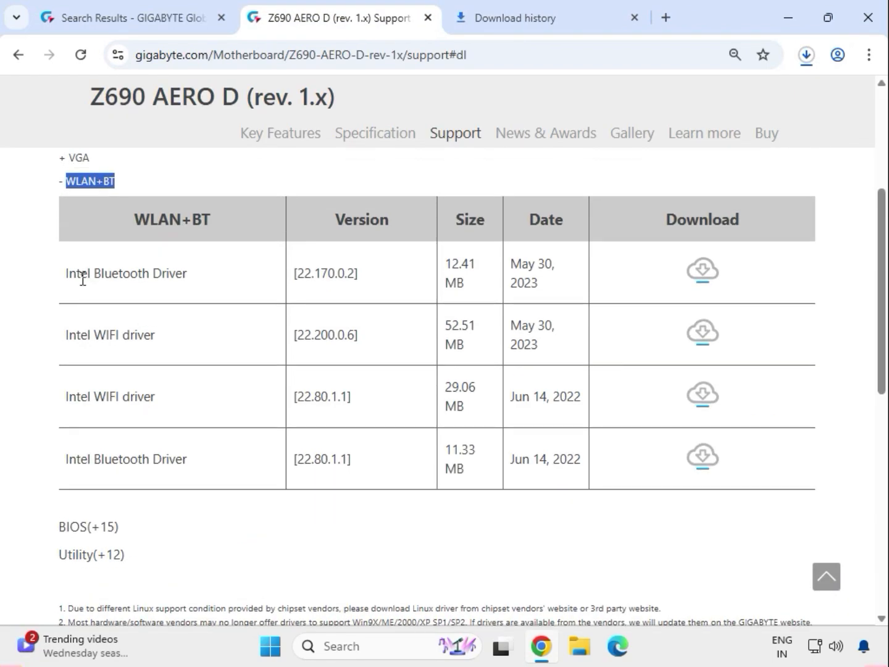
drag(85, 278, 192, 279)
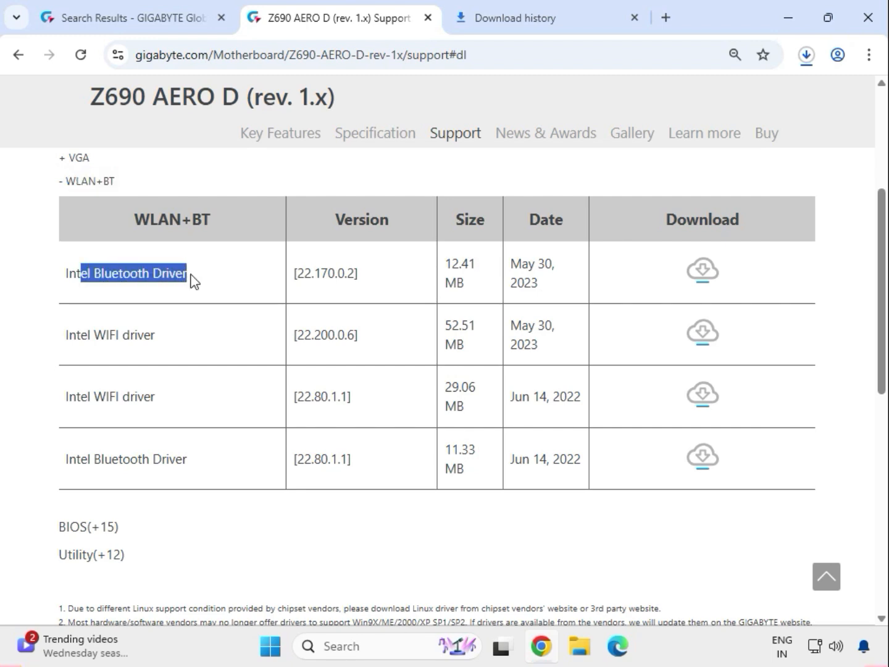
drag(91, 334, 163, 333)
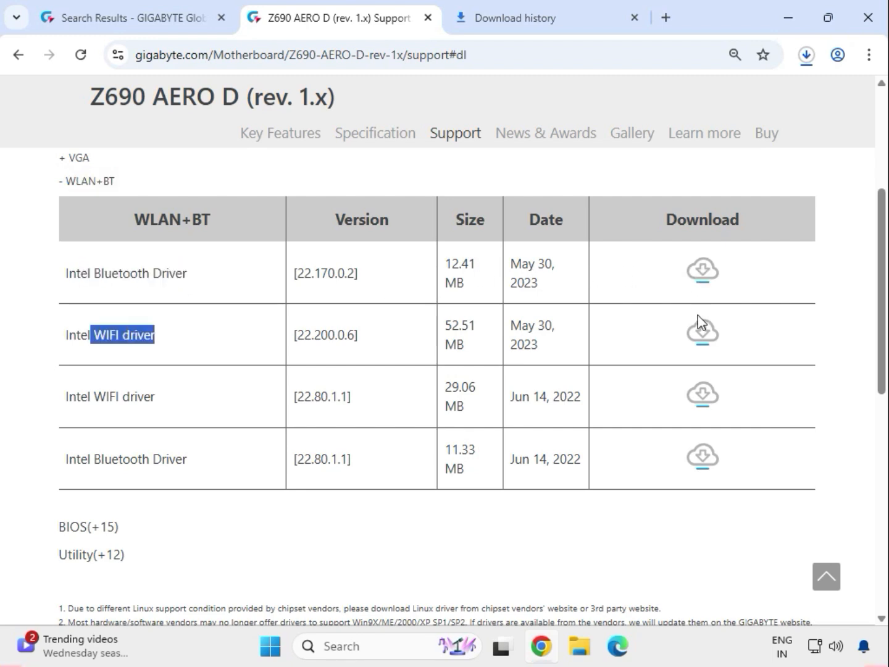
click(699, 350)
click(698, 349)
Step: Switch to File Explorer by showing the downloaded drivers in their folder, and select all the driver archives
click(806, 55)
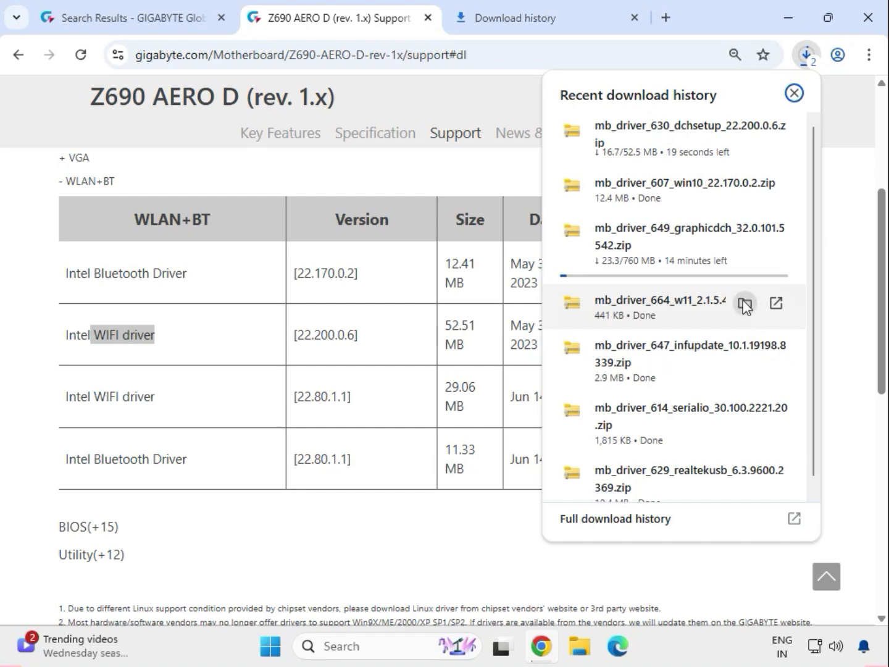
click(744, 313)
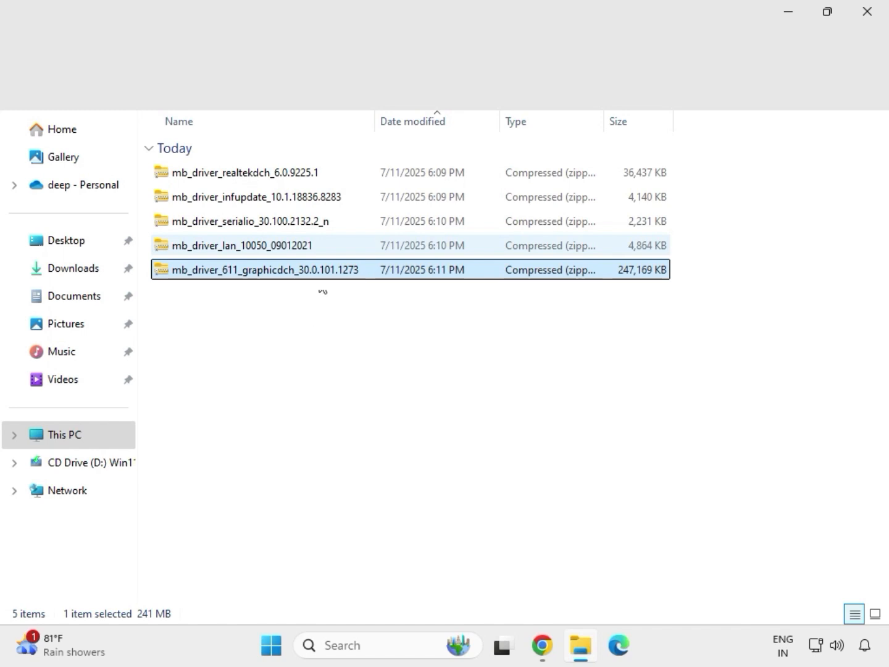
drag(322, 290, 274, 164)
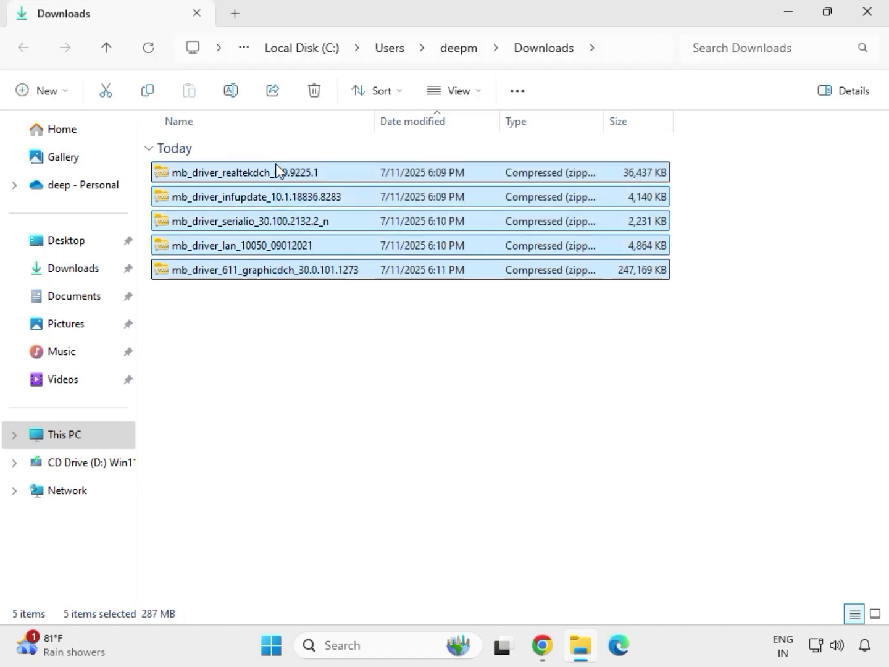
Step: Extract the mb_driver_611_graphicdch_30.0.101.1273 archive to its default folder in Downloads and close the window of extracted files
click(312, 273)
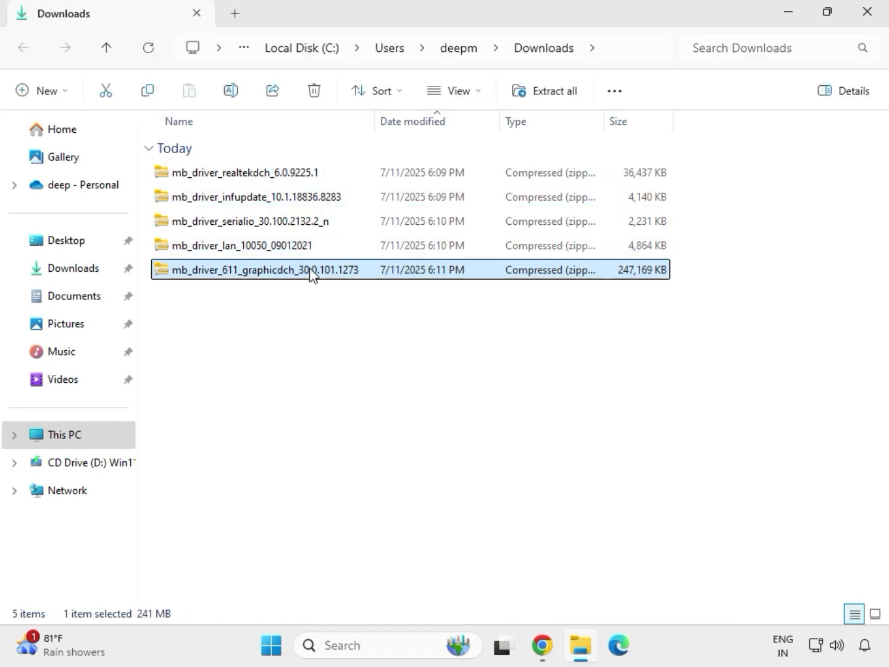
right_click(312, 274)
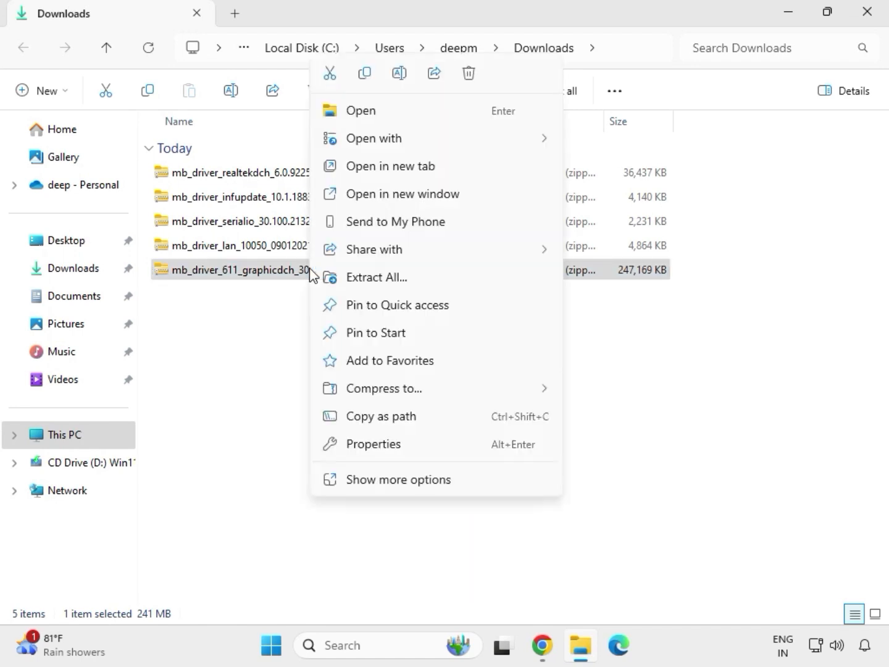
click(398, 480)
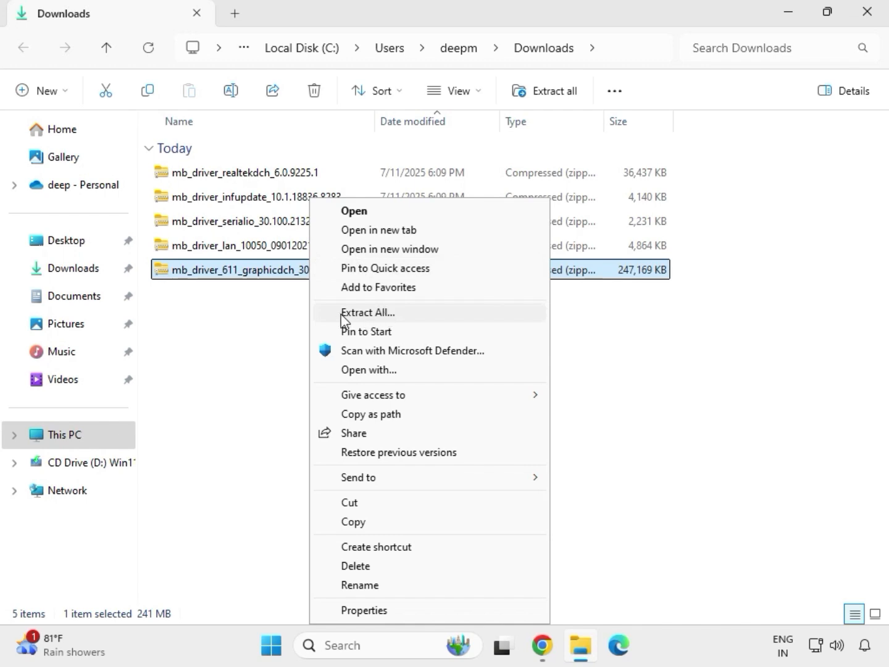
click(375, 313)
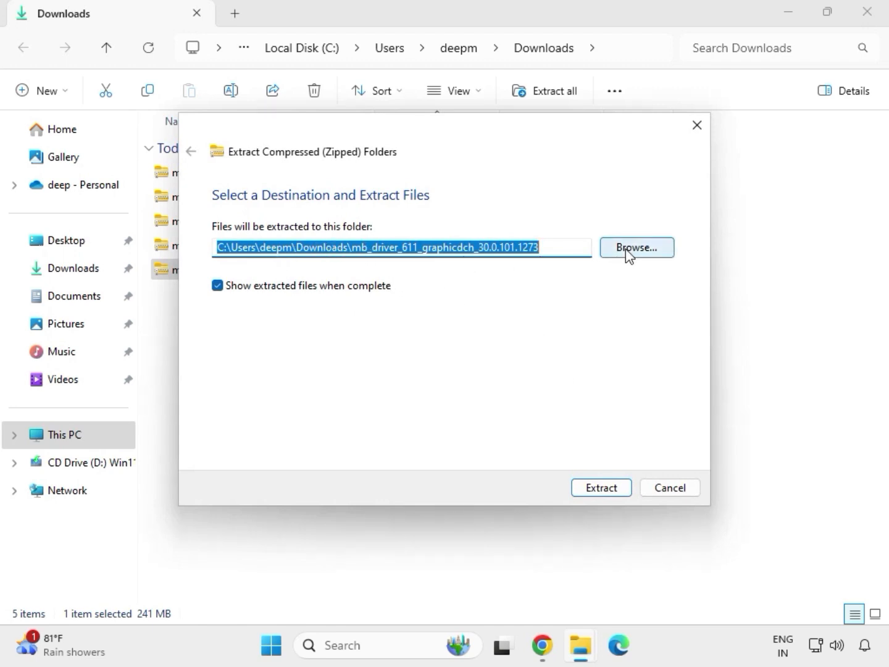
click(607, 491)
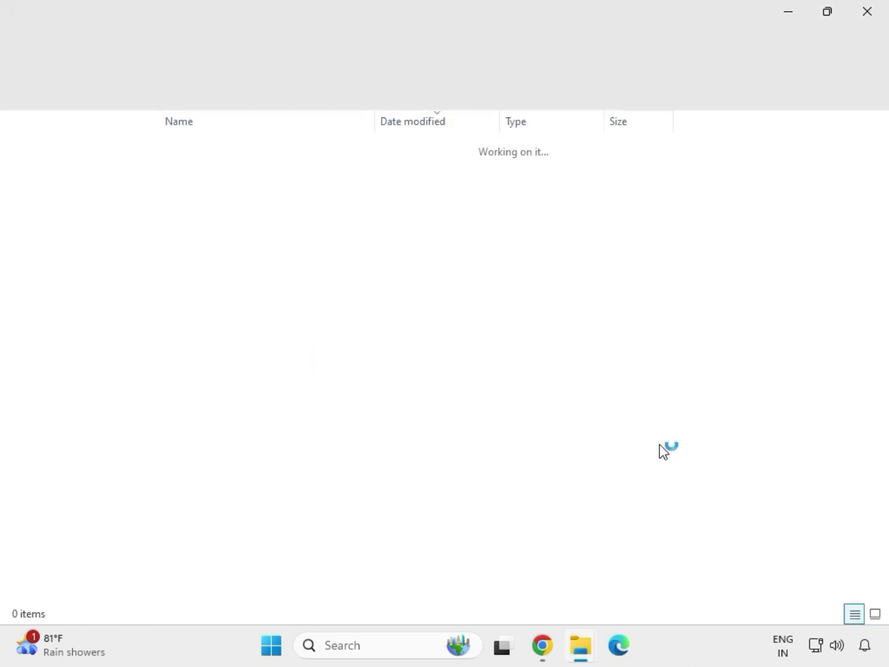
click(865, 17)
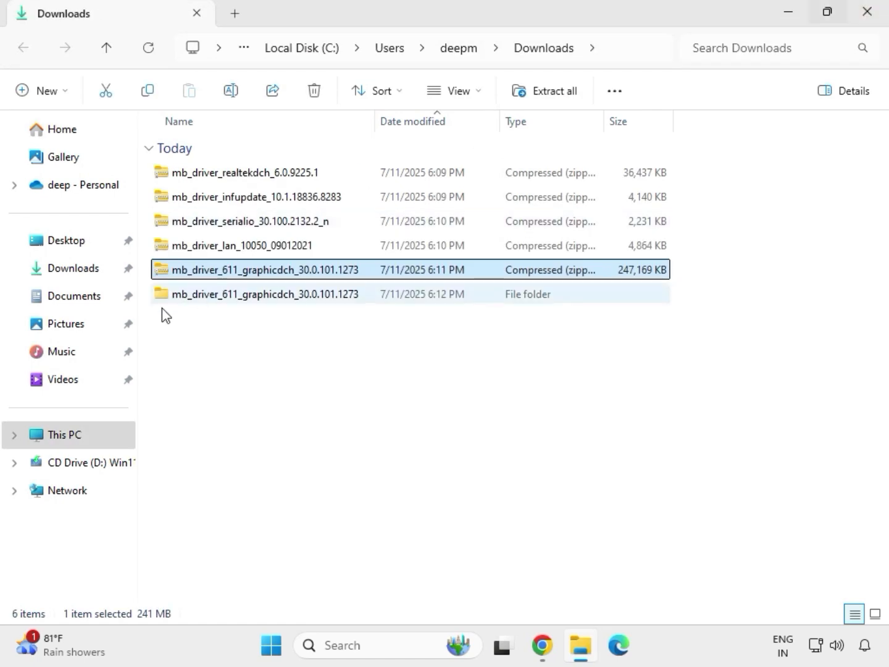
Step: Extract the mb_driver_lan_10050_09012021 archive to its default folder in Downloads and close the window of extracted files
click(224, 247)
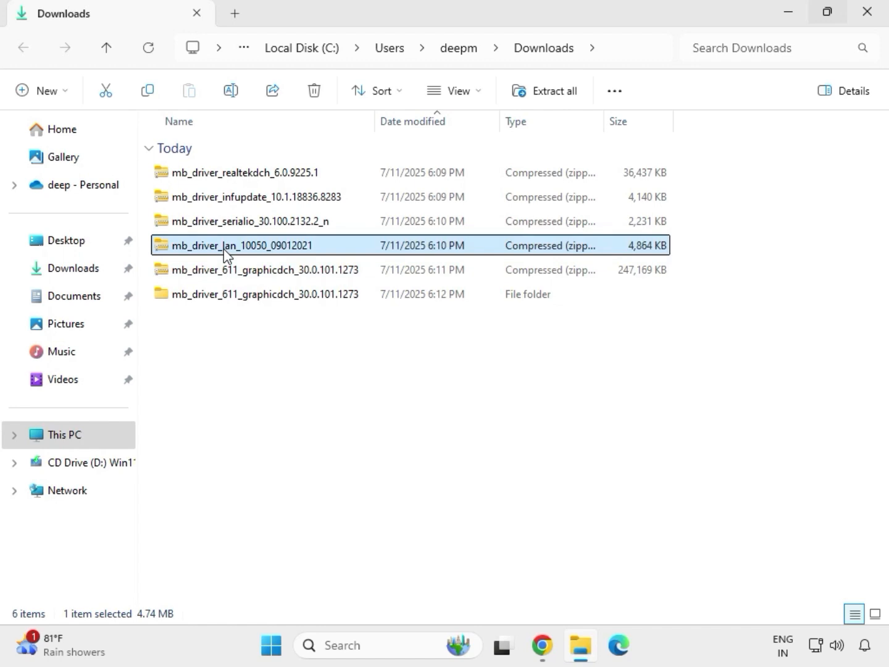
right_click(224, 248)
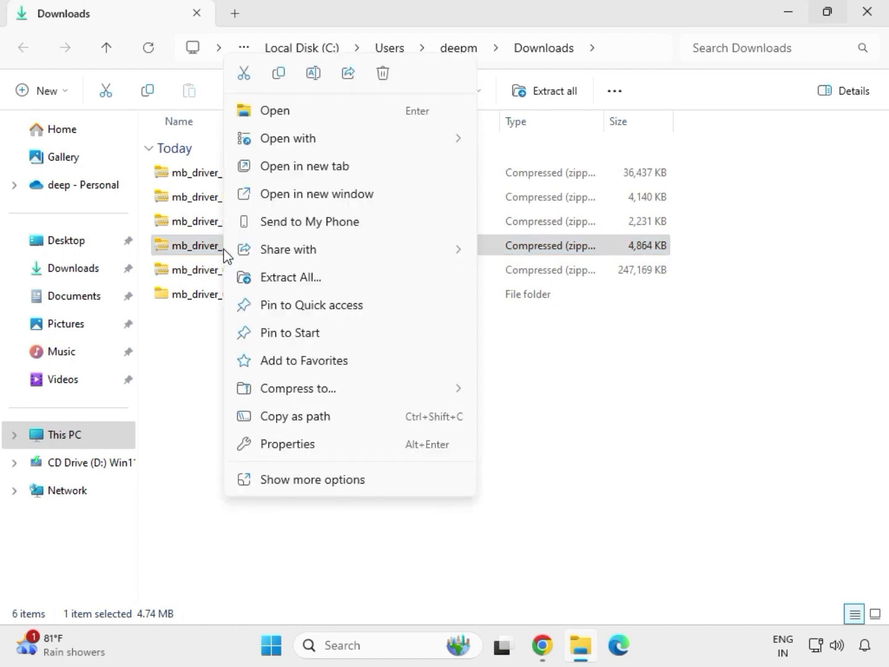
click(295, 484)
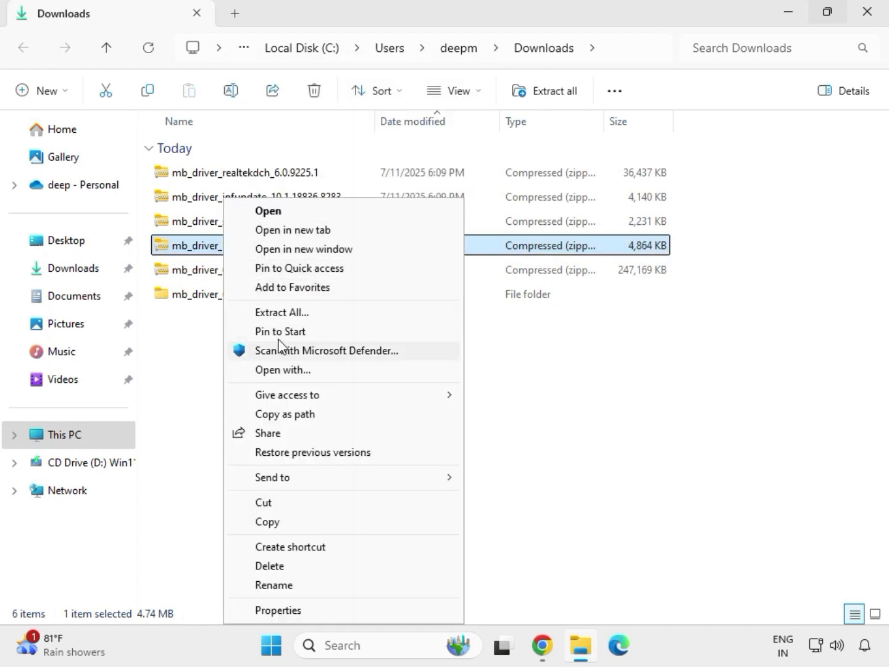
click(281, 314)
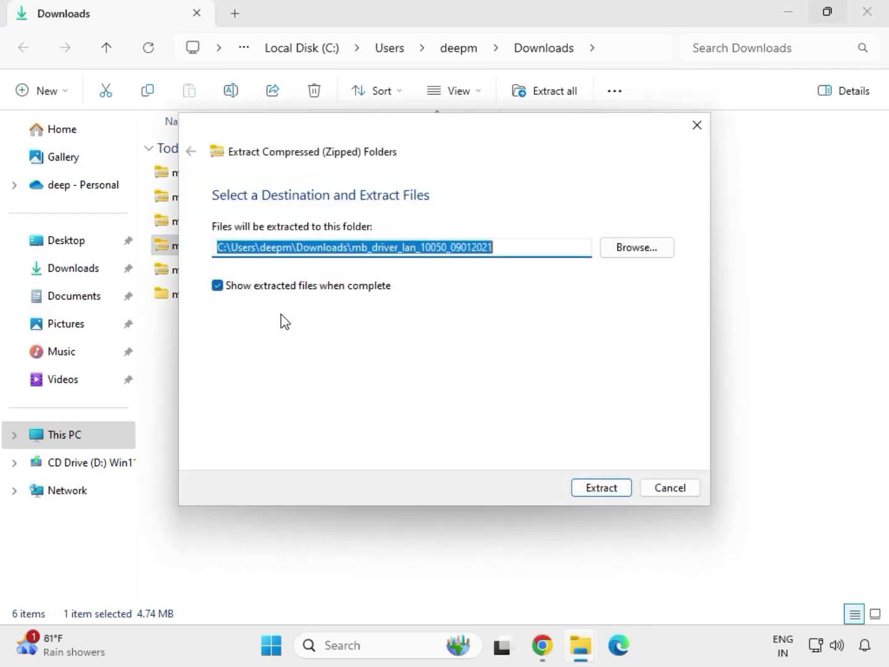
click(596, 491)
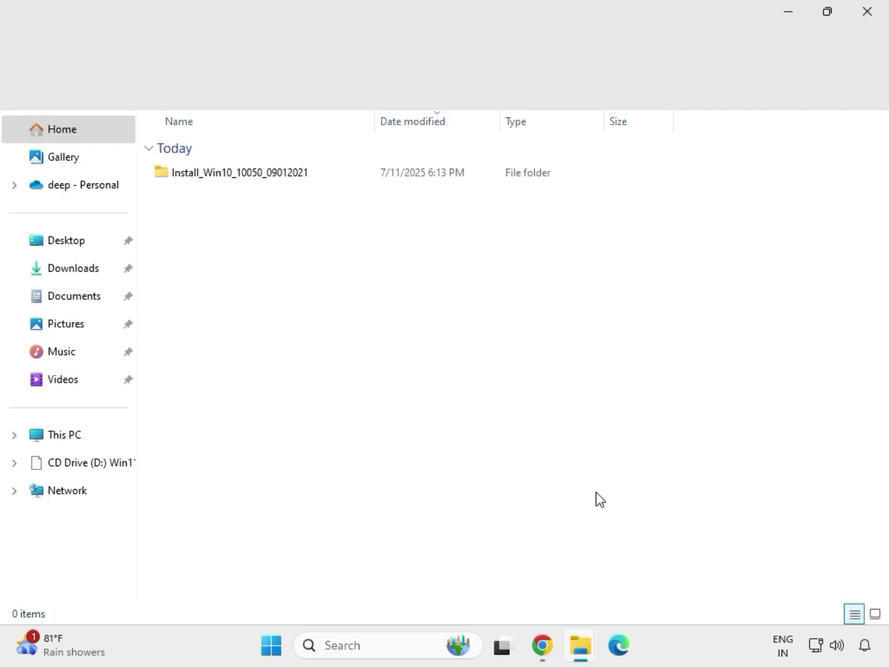
click(867, 15)
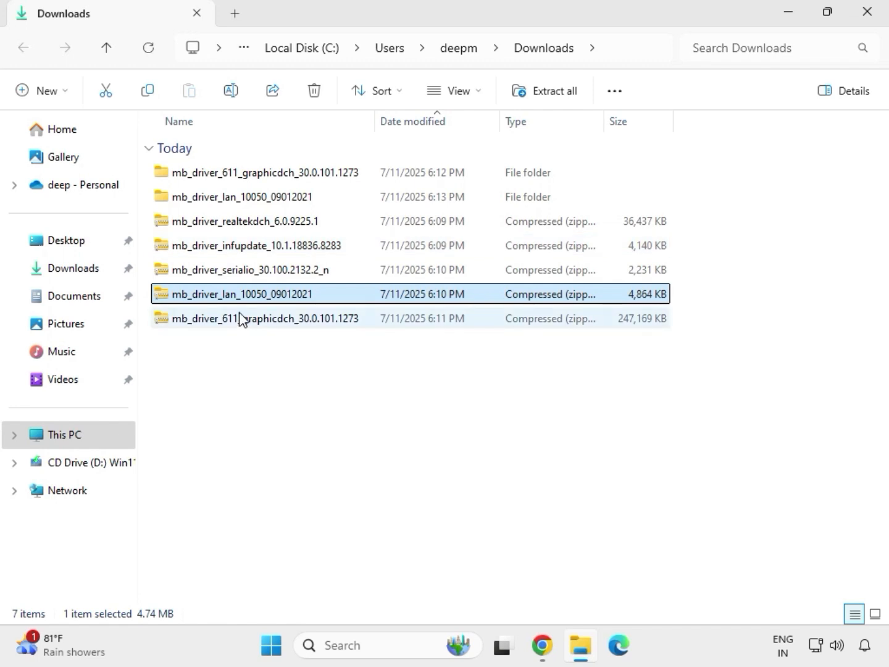
Step: Extract the mb_driver_serialio_30.100.2132.2_n archive to its default folder in Downloads and close the window of extracted files
click(224, 278)
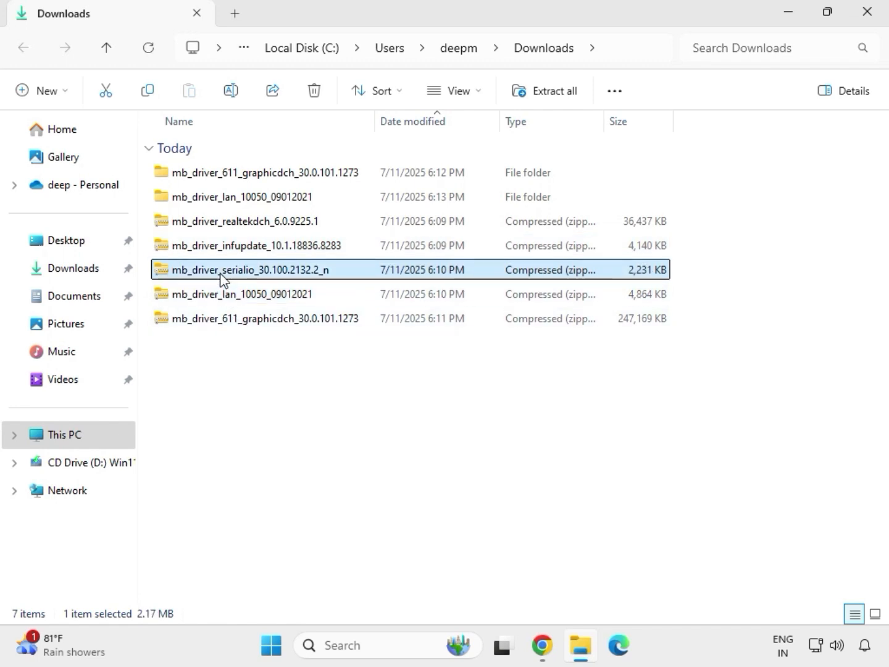
right_click(224, 278)
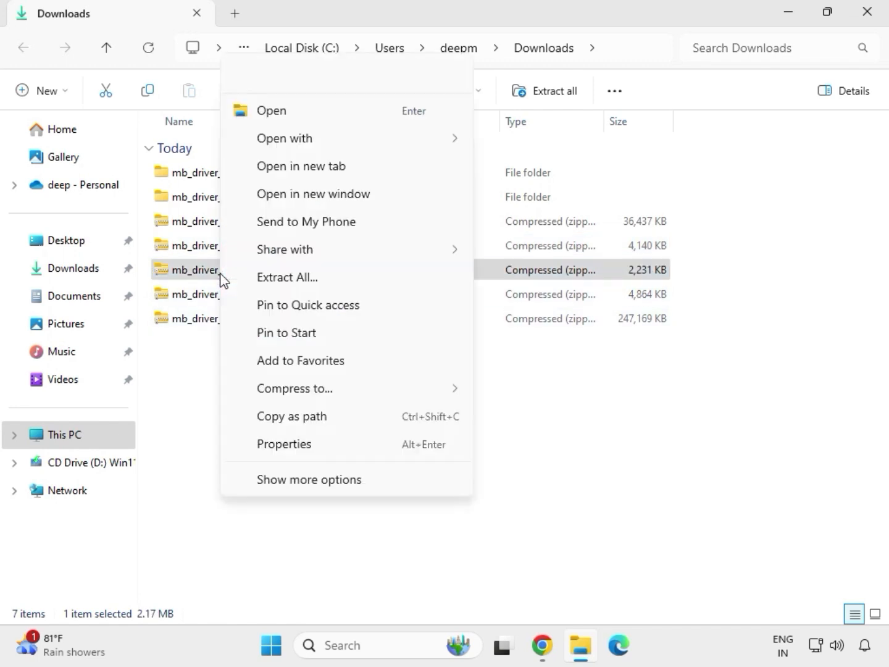
click(272, 278)
click(594, 487)
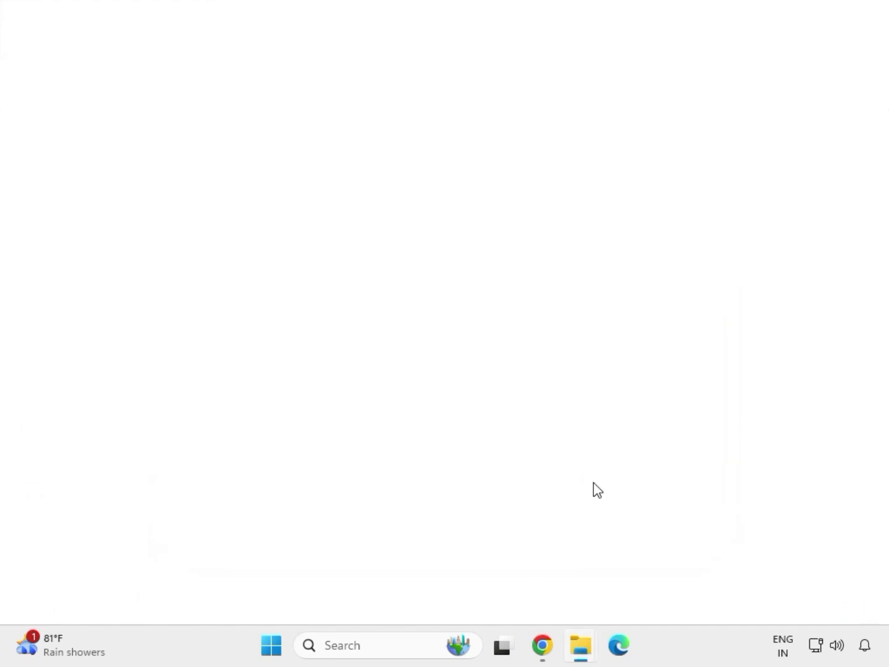
click(867, 14)
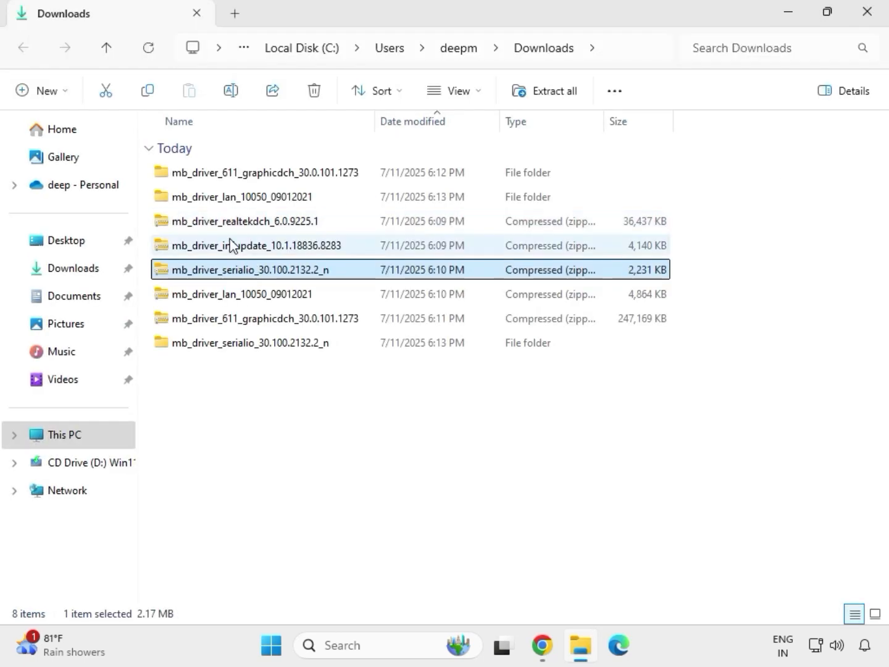
Step: Extract the mb_driver_infupdate_10.1.18836.8283 archive to its default folder in Downloads and close the window of extracted files
click(230, 250)
right_click(229, 248)
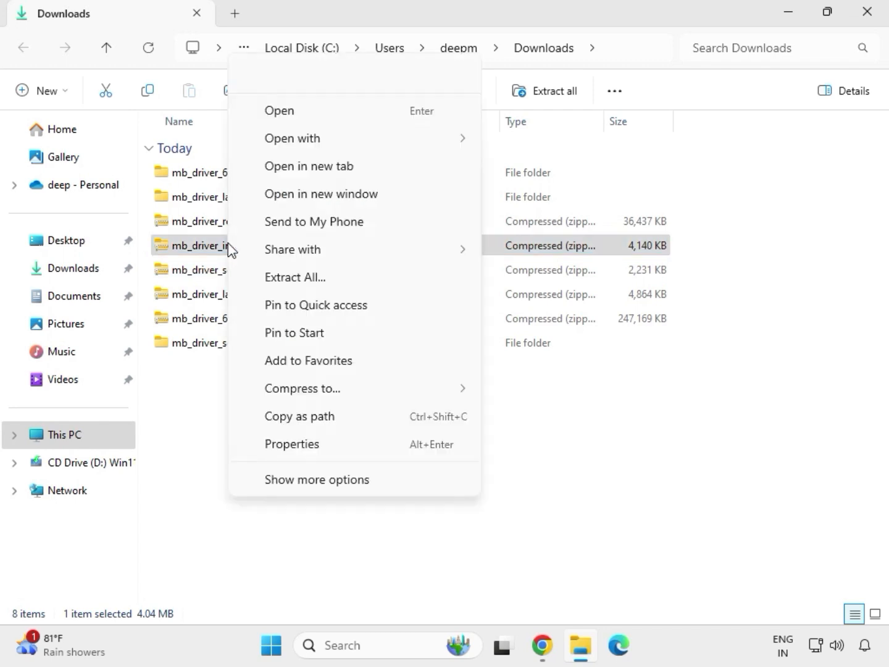
click(312, 277)
click(593, 487)
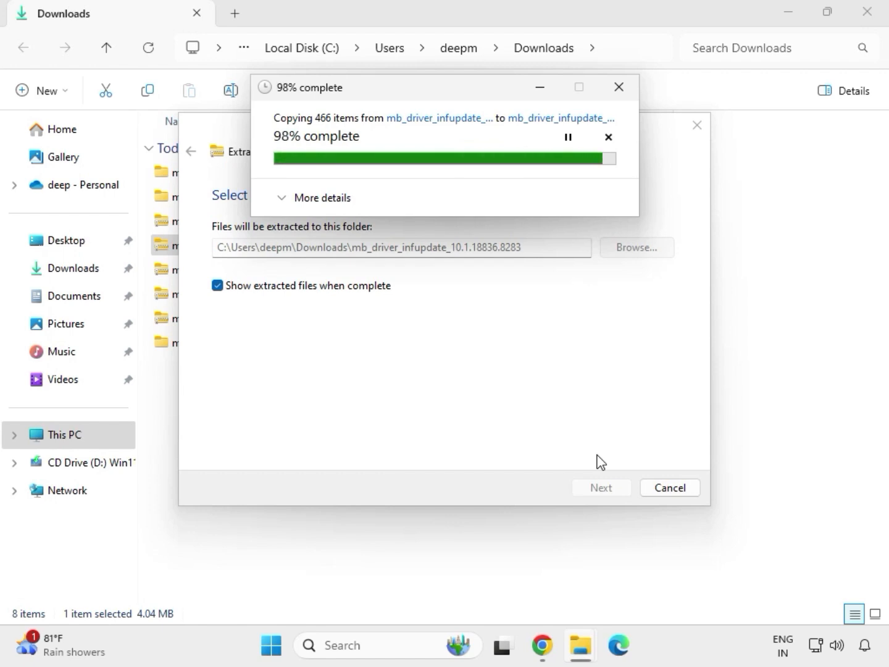
click(867, 15)
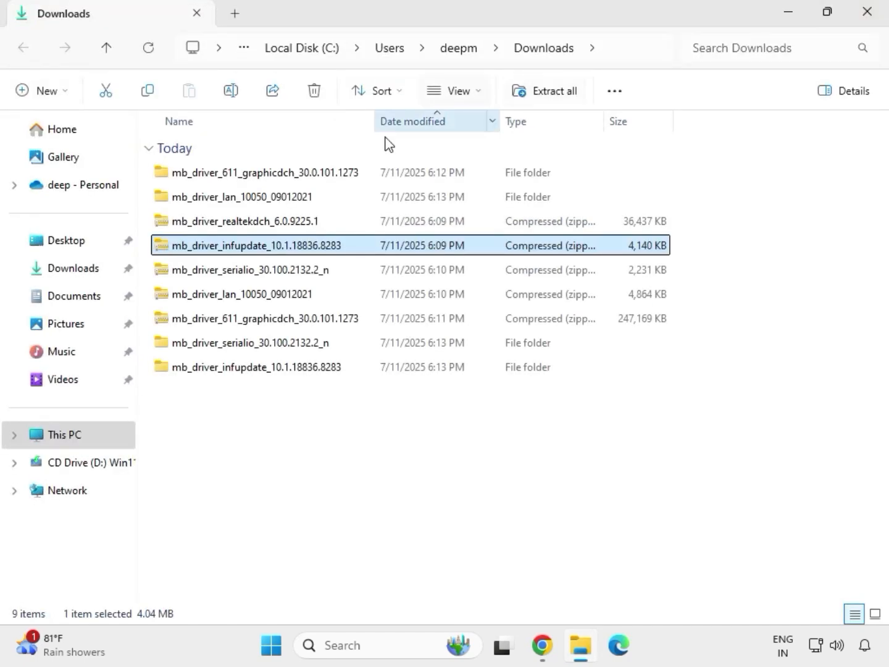
Step: Extract the mb_driver_realtekdch_6.0.9225.1 archive to its default folder in Downloads and close the window of extracted files
click(238, 222)
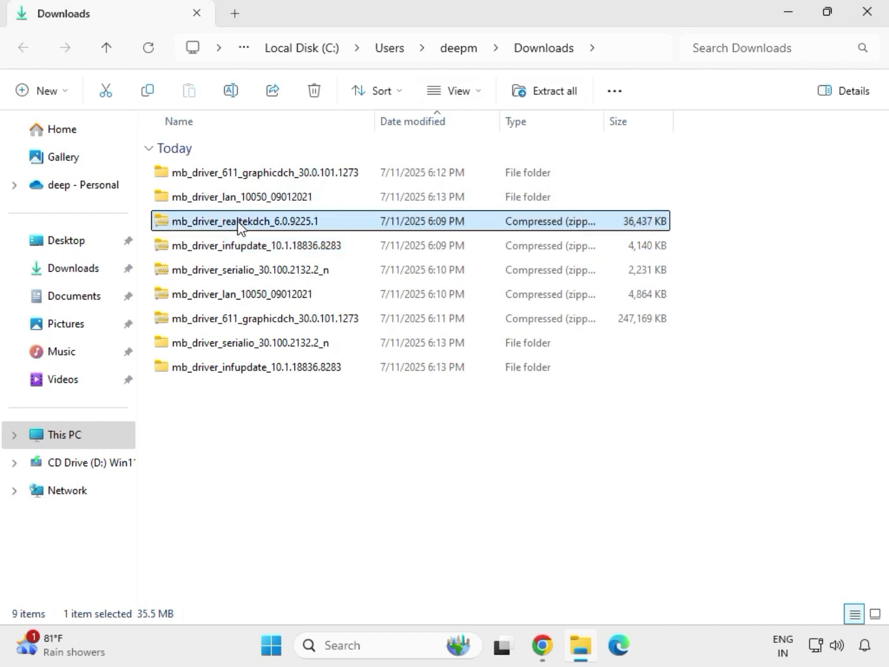
right_click(238, 222)
click(292, 278)
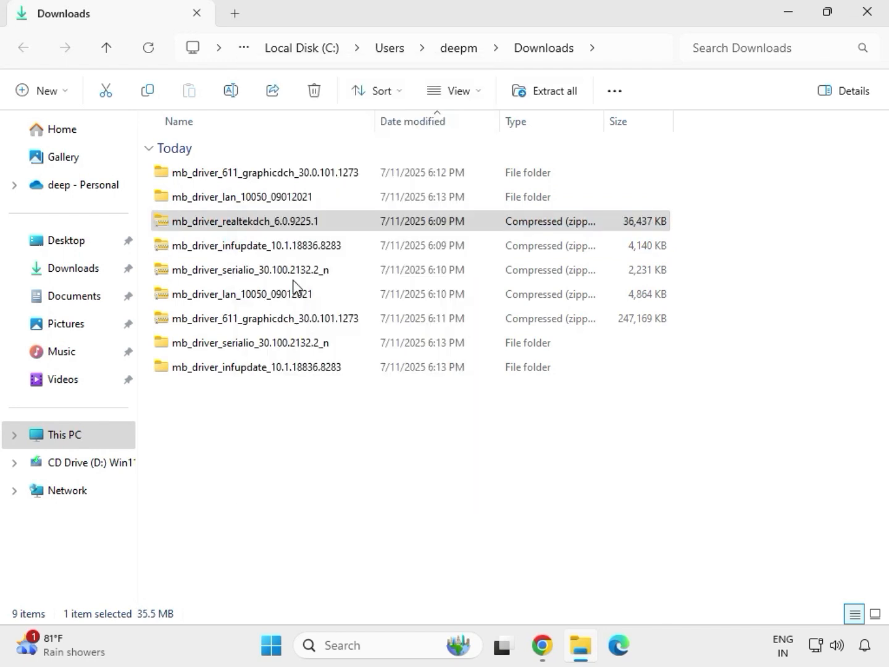
click(581, 489)
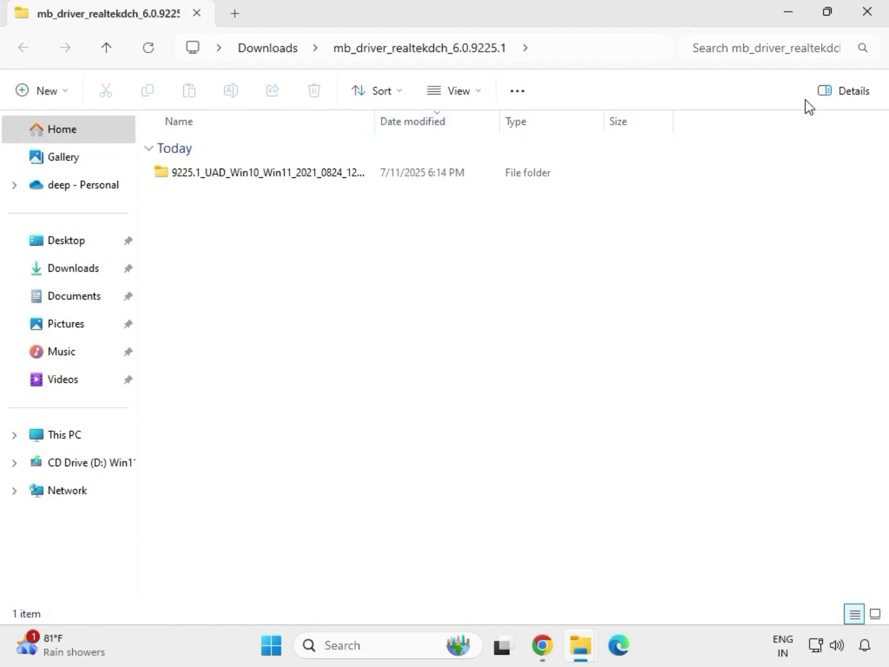
click(869, 22)
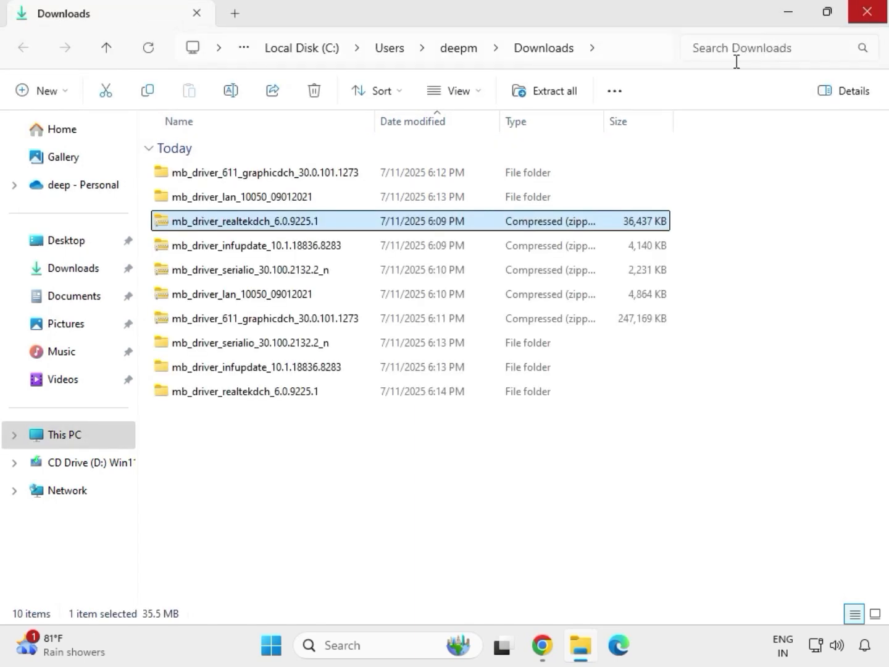
Step: Refresh the Downloads folder so the extracted driver folders are grouped ahead of the archives
right_click(419, 489)
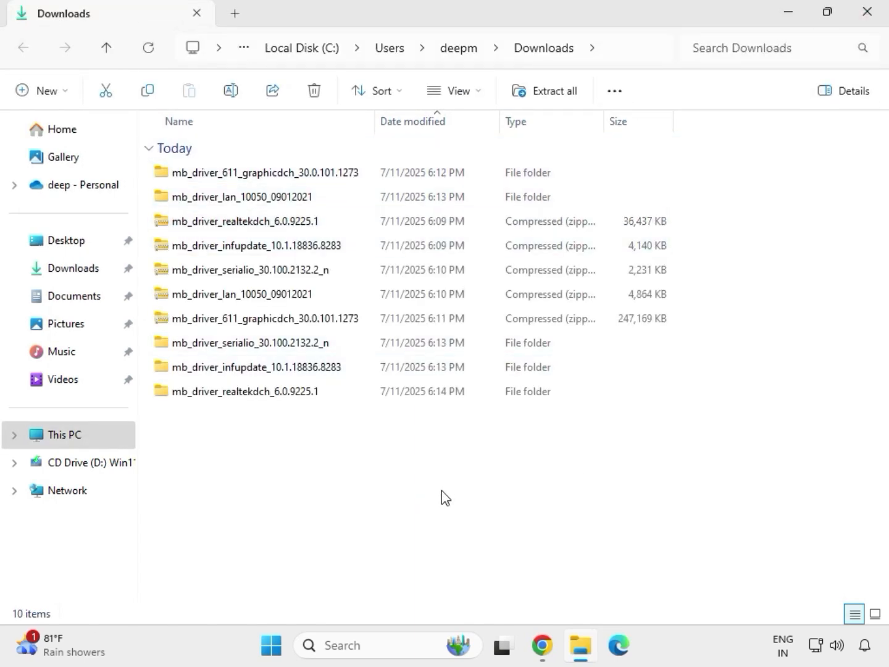
right_click(395, 456)
right_click(373, 457)
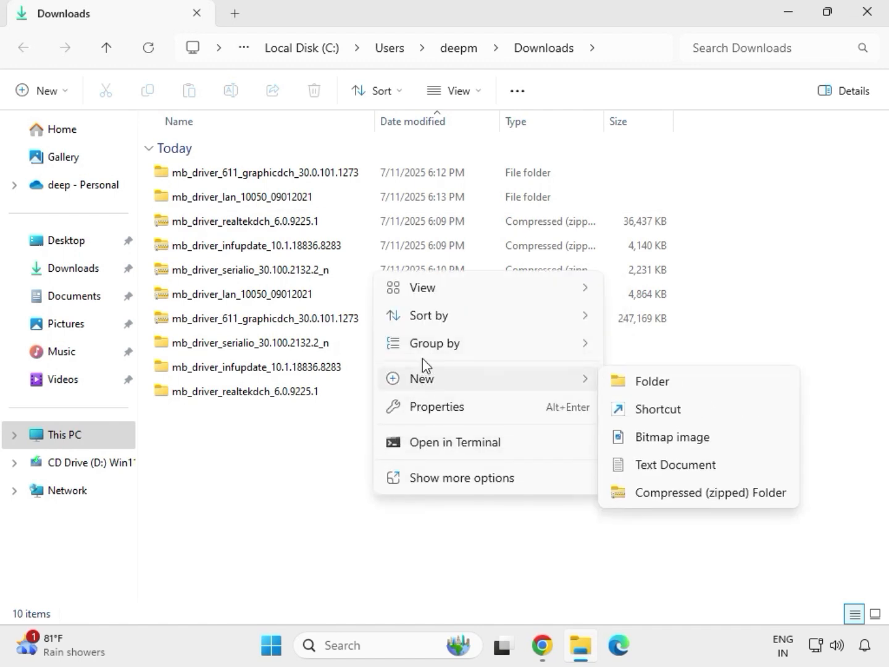
right_click(351, 441)
right_click(351, 441)
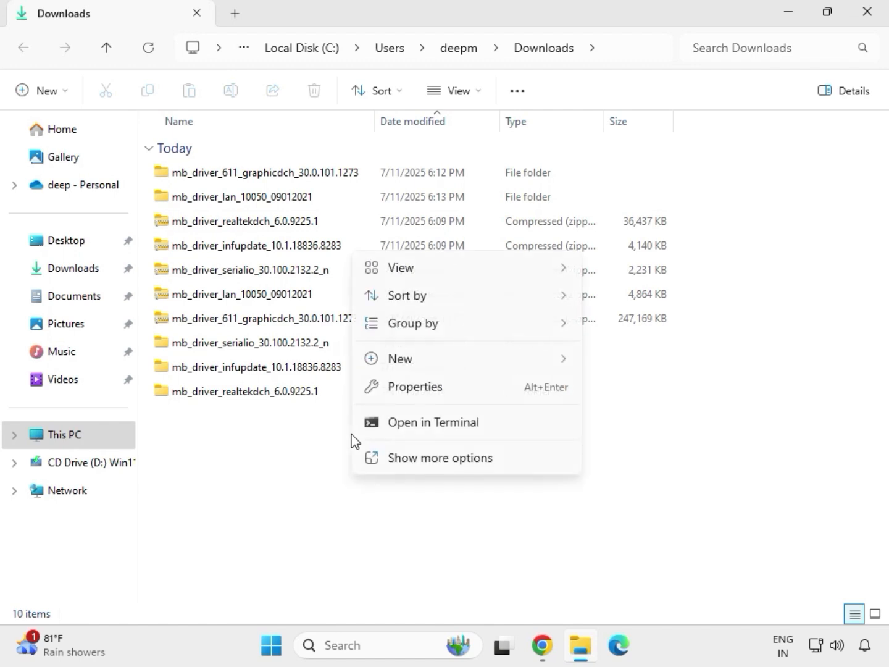
click(405, 458)
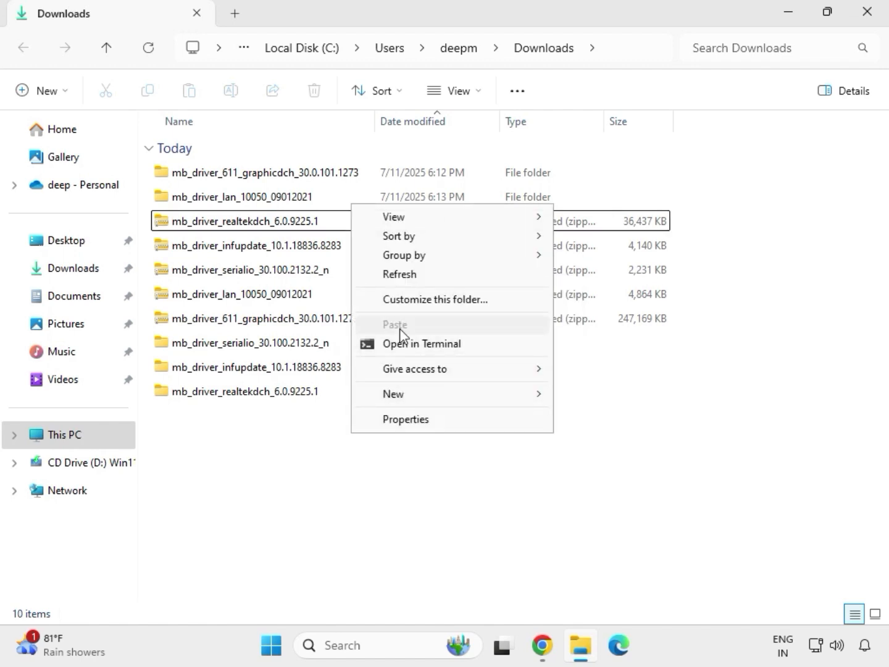
click(408, 276)
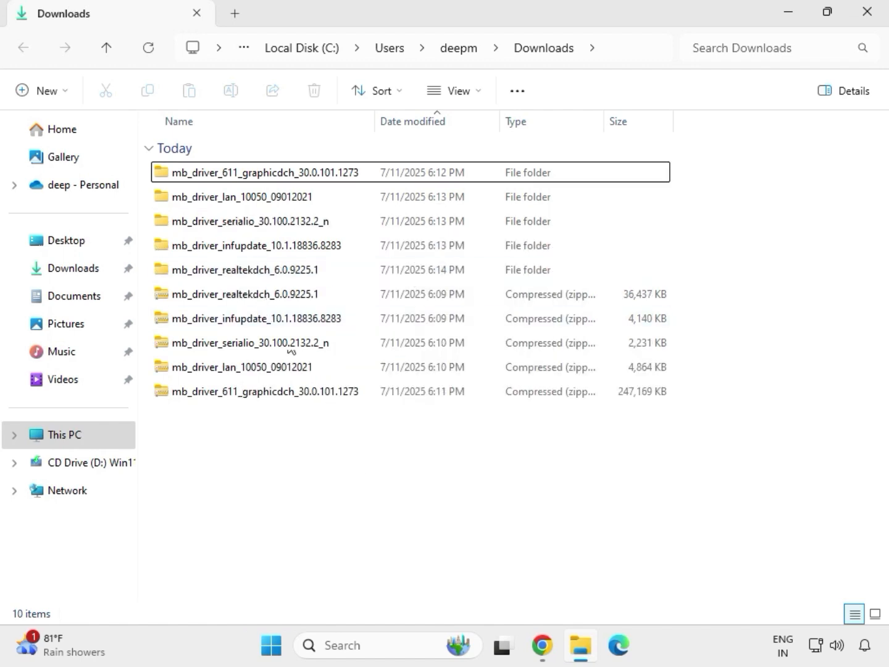
Step: Run the mb_driver_611_graphicdch_30.0.101.1273 installer from its extracted folder as administrator and allow it to make changes to the device
drag(686, 285, 440, 174)
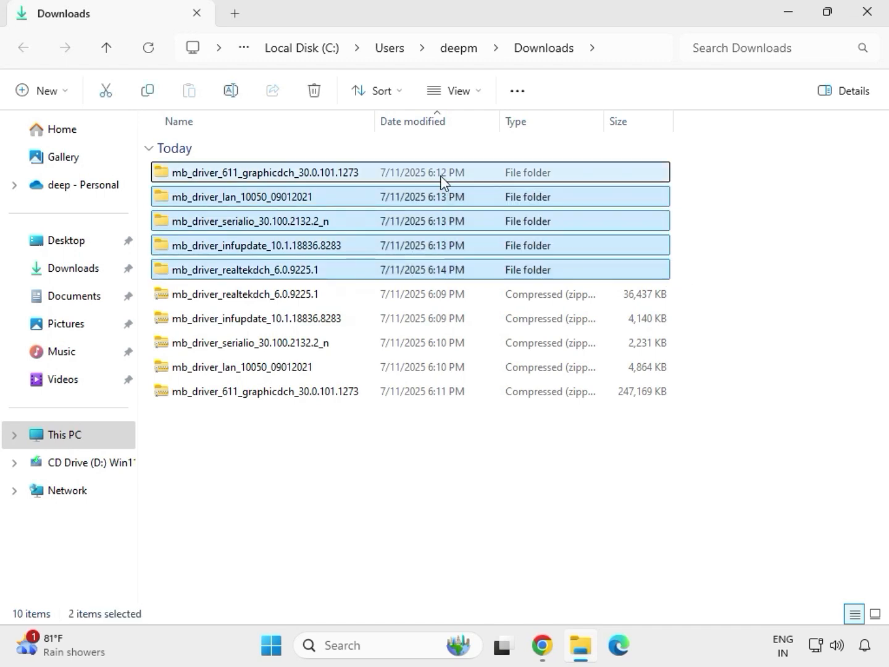
click(260, 174)
double_click(287, 176)
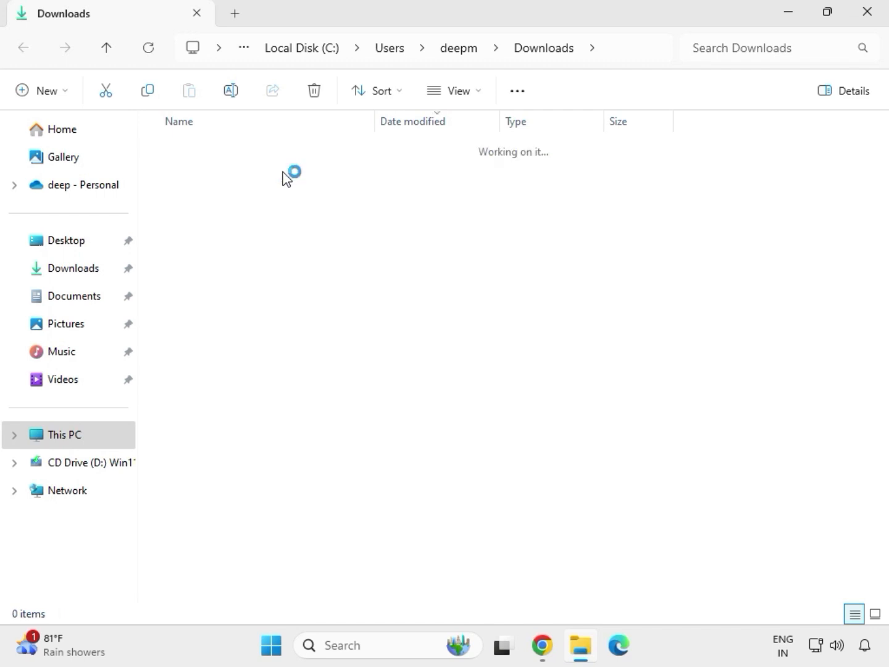
click(249, 179)
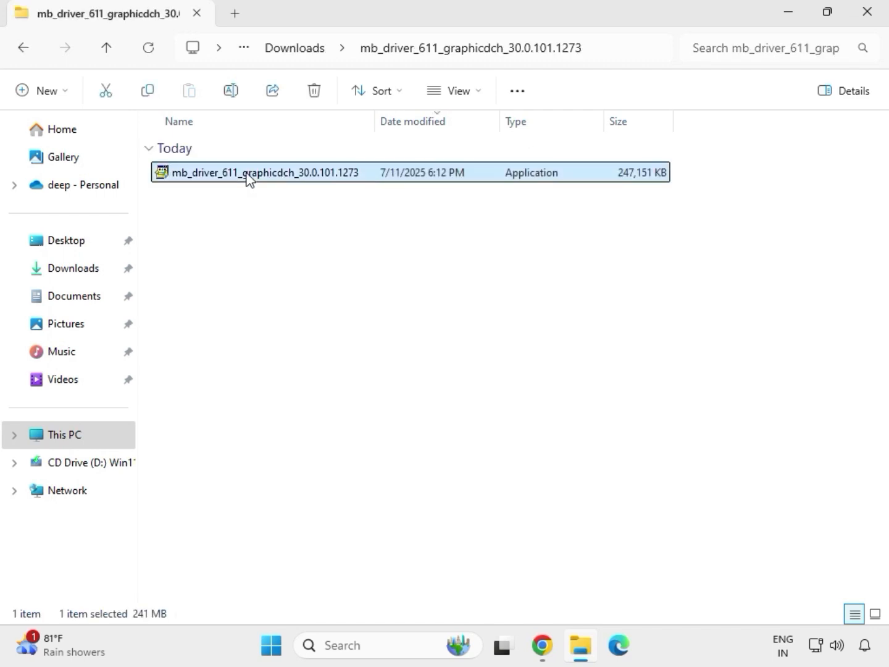
right_click(269, 206)
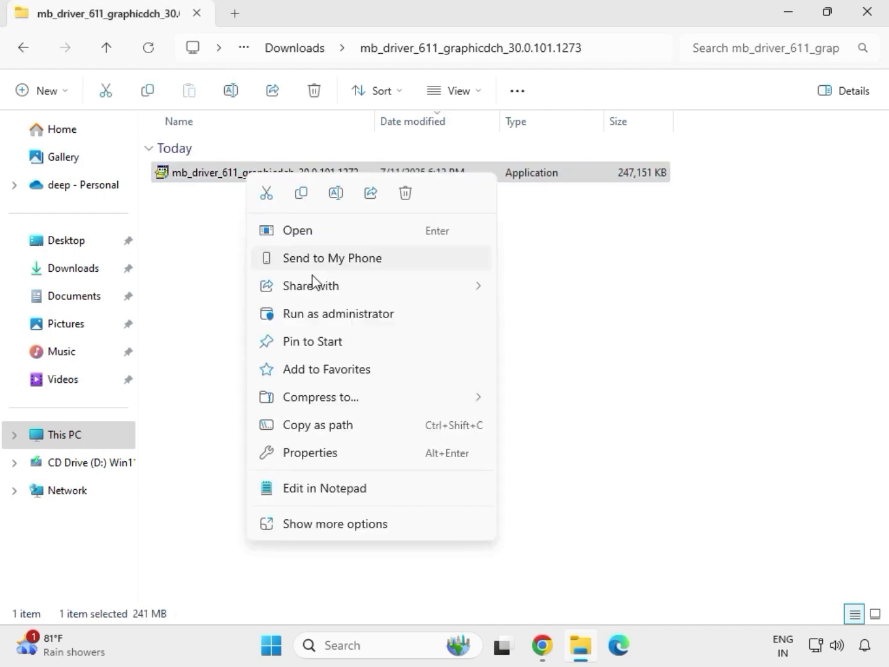
click(323, 314)
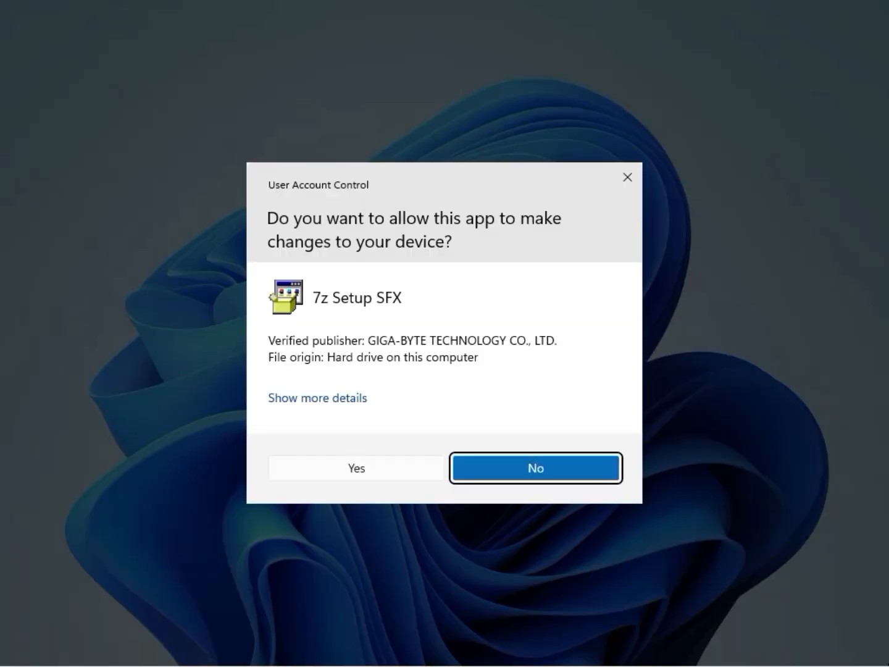
click(371, 468)
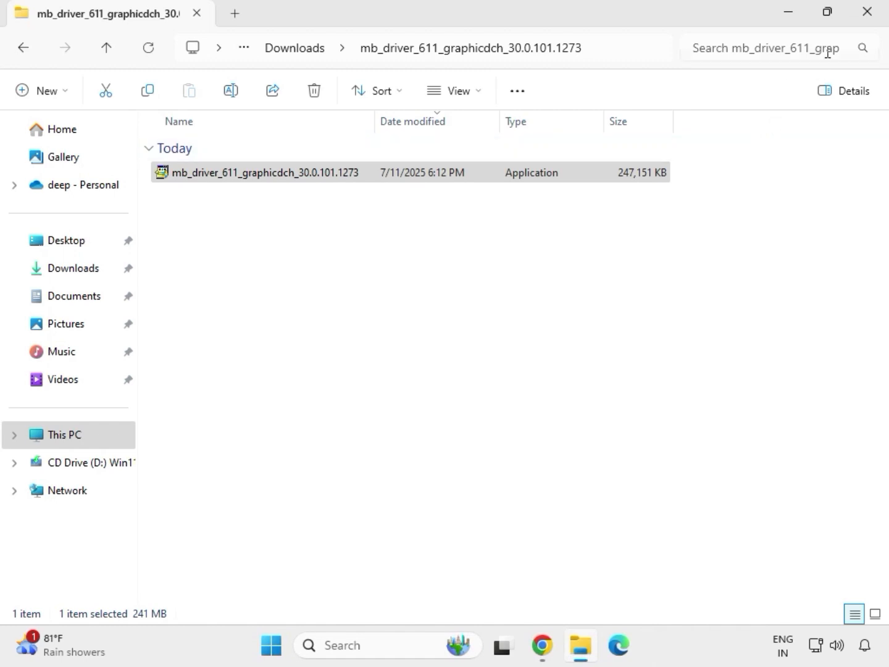
Step: Close the graphics driver folder window and reopen the Downloads folder in a new File Explorer window
click(878, 24)
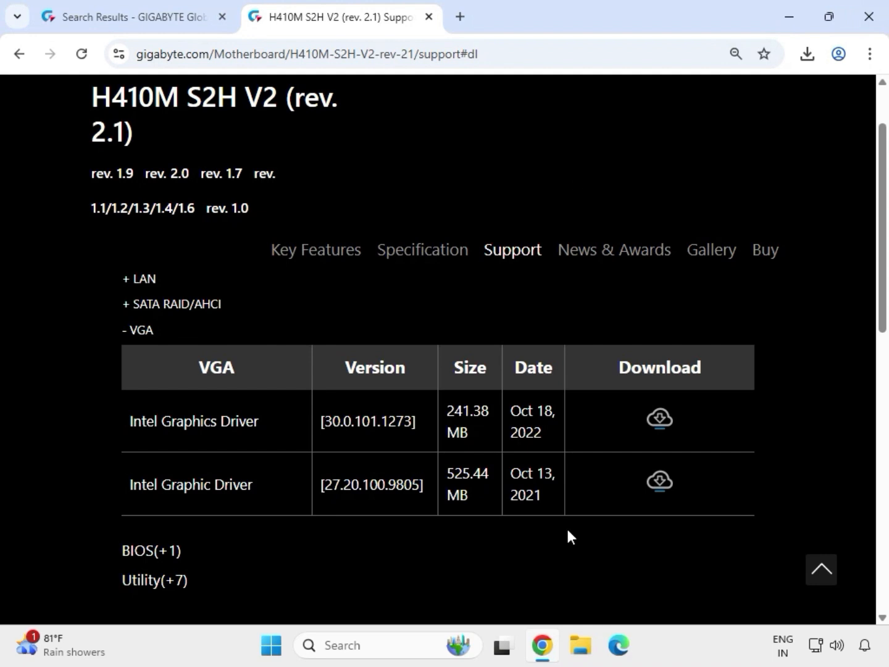
click(582, 654)
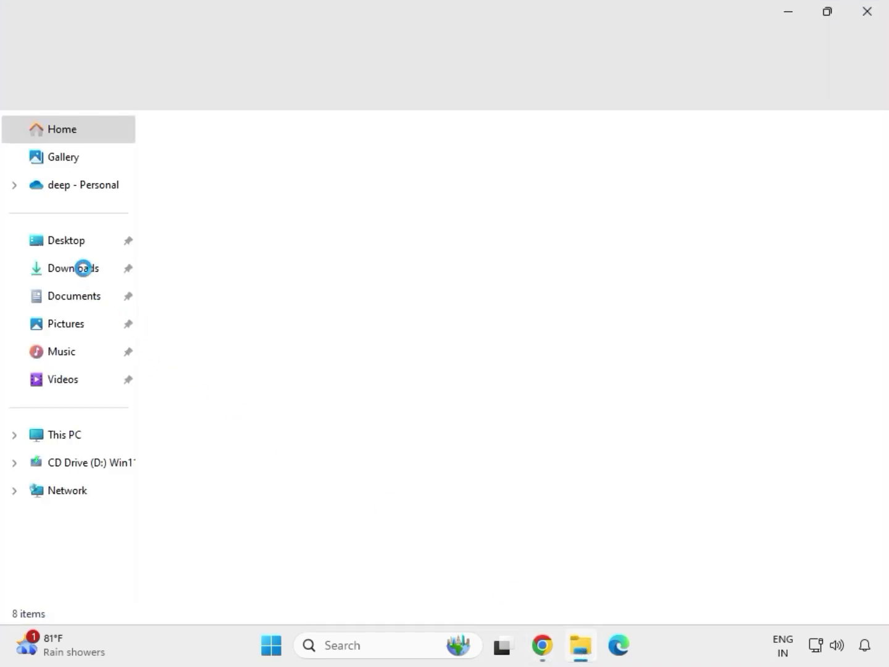
click(83, 277)
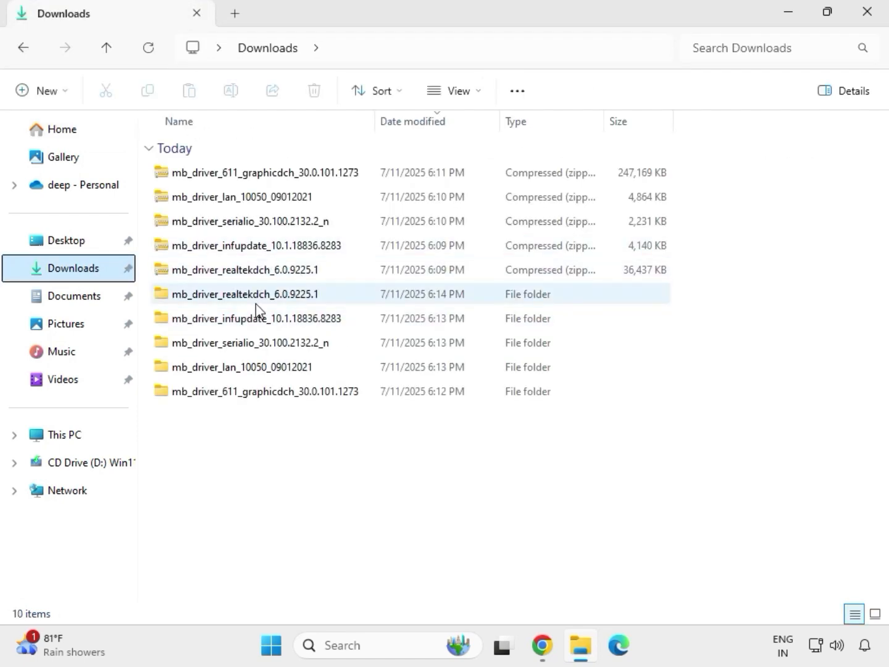
Step: Launch the Install_Win10_10050_09012021 application from the extracted mb_driver_lan_10050_09012021 folder and allow it to make changes
click(252, 298)
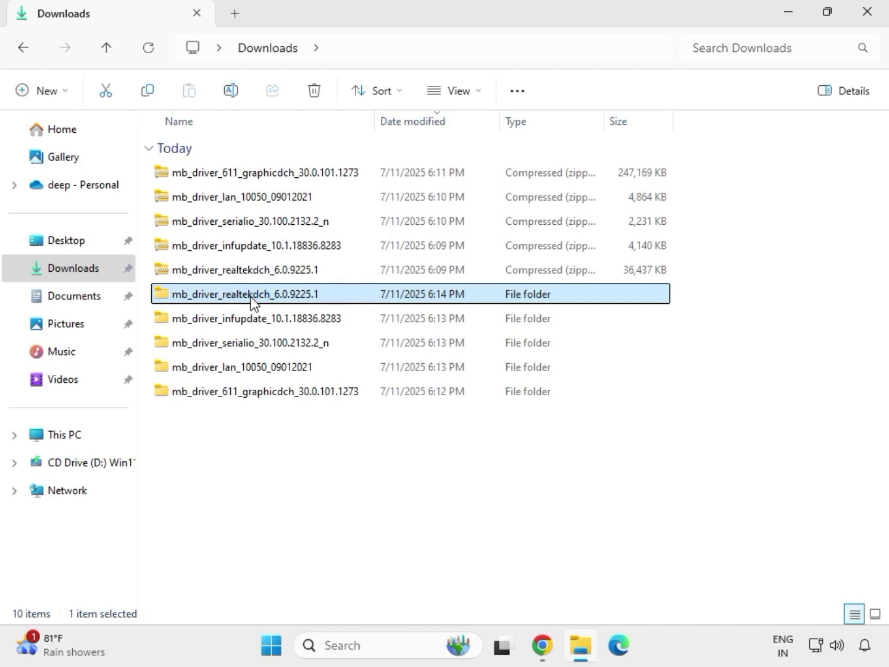
click(287, 394)
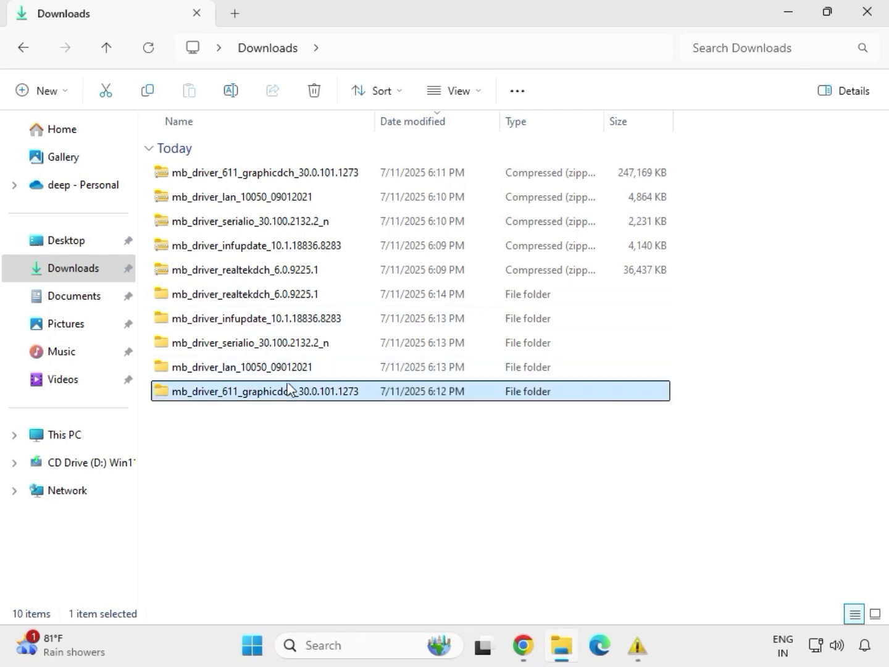
click(275, 367)
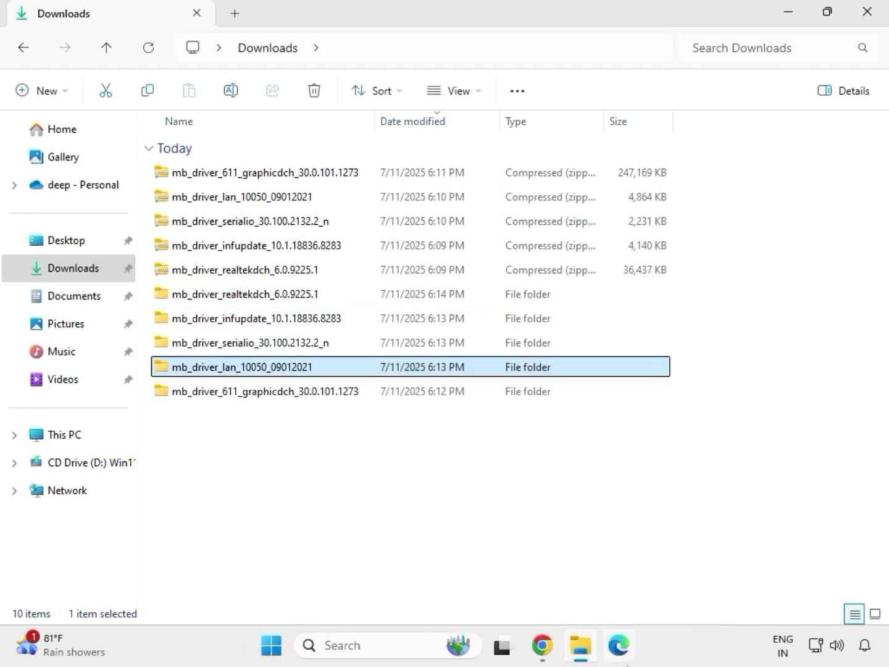
double_click(275, 368)
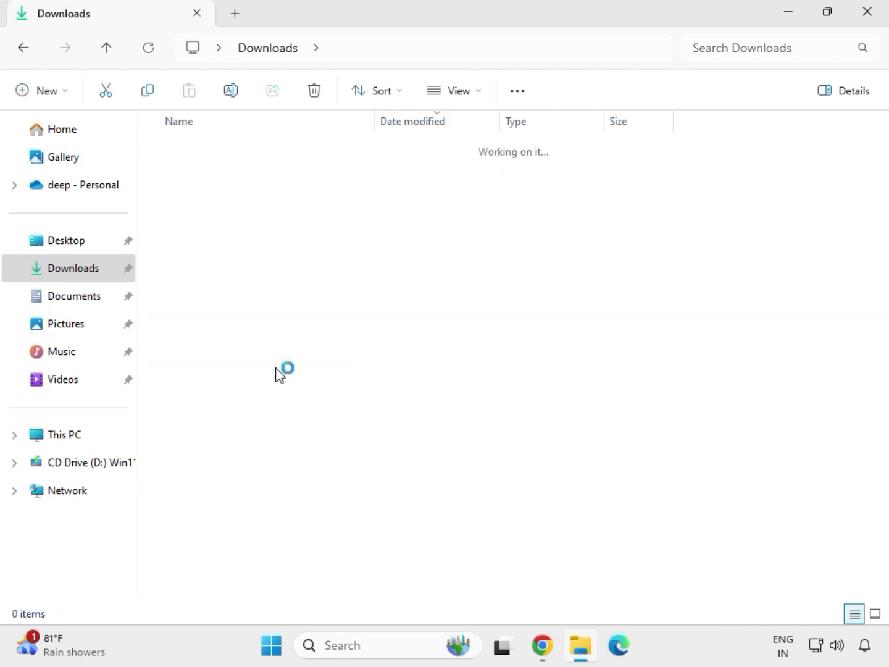
double_click(222, 175)
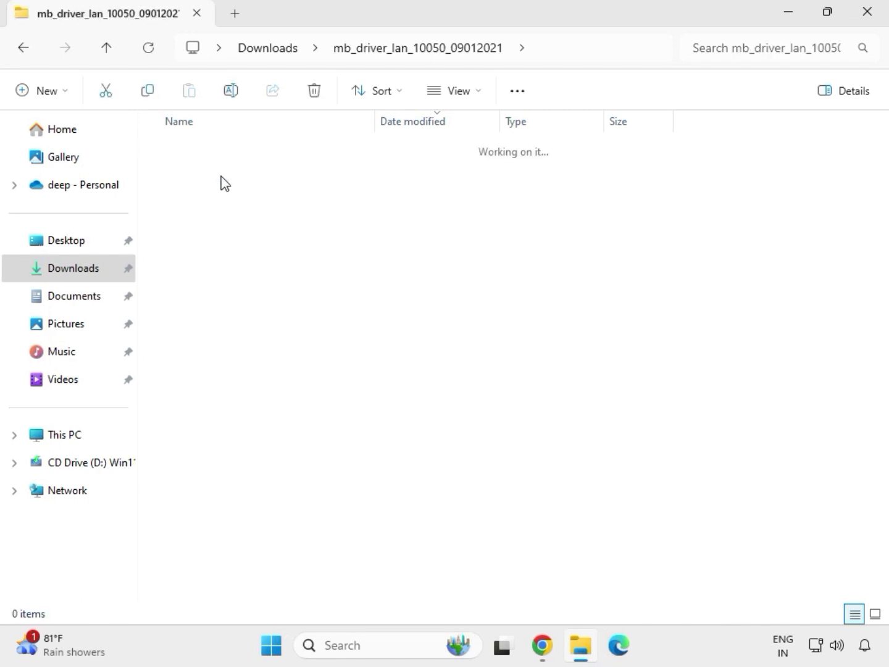
click(221, 176)
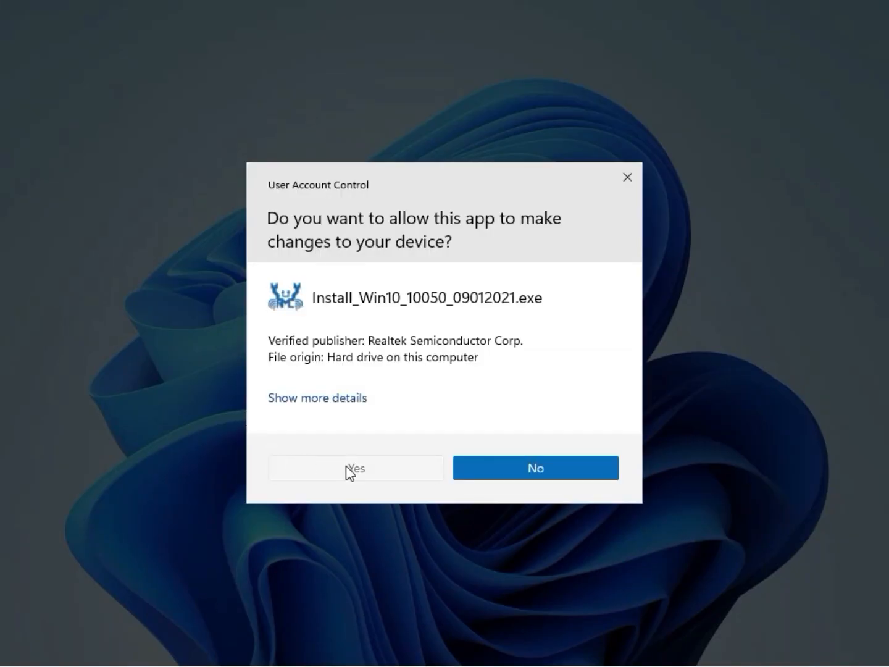
click(347, 468)
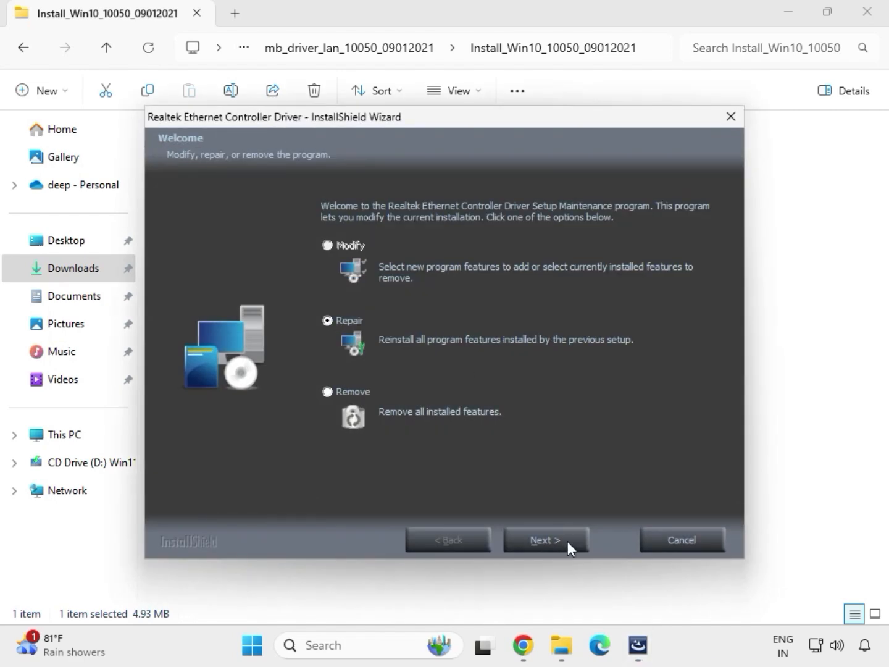
Step: Reinstall the Realtek Ethernet Controller Driver with the Repair option and finish the setup wizard
click(568, 541)
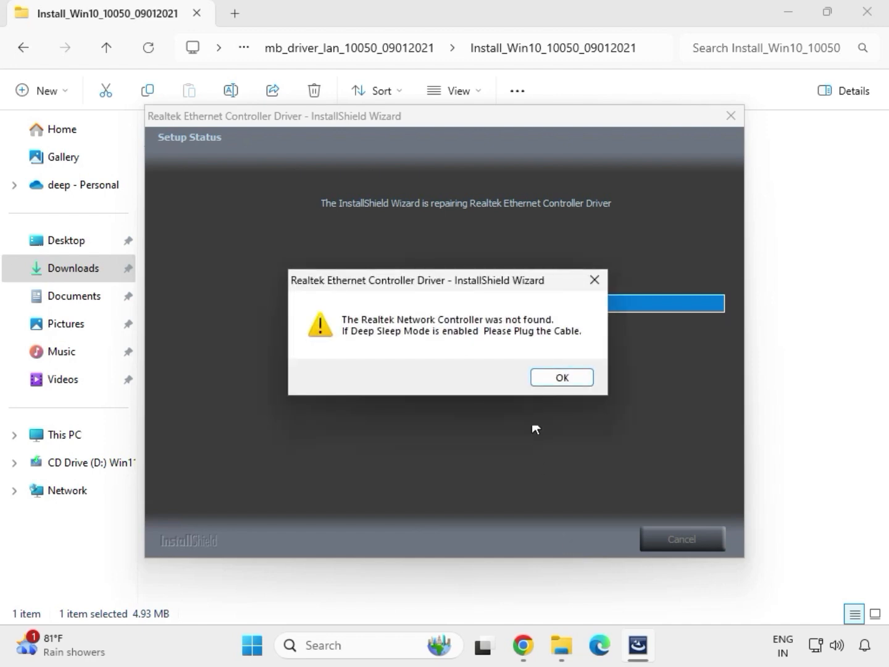
click(558, 376)
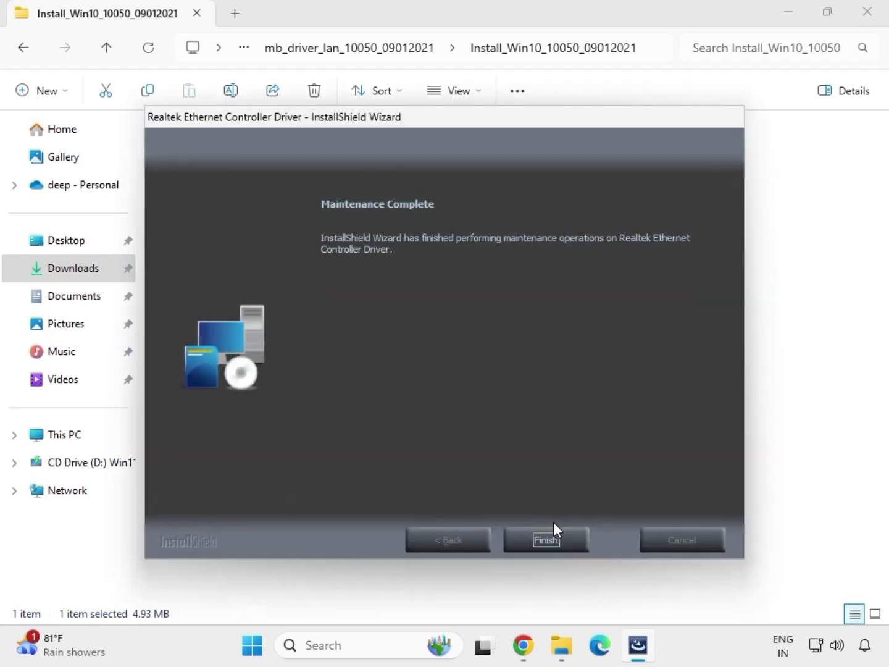
click(553, 530)
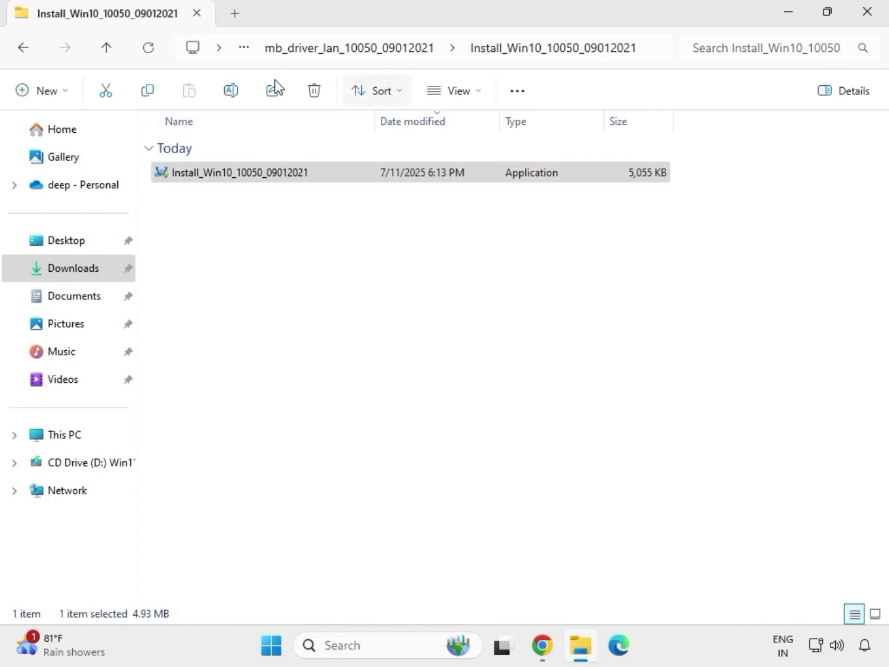
Step: Try to install the Intel Serial IO driver by running SetupSerialIO as administrator from the extracted mb_driver_serialio_30.100.2132.2_n folder, and close its setup
click(27, 53)
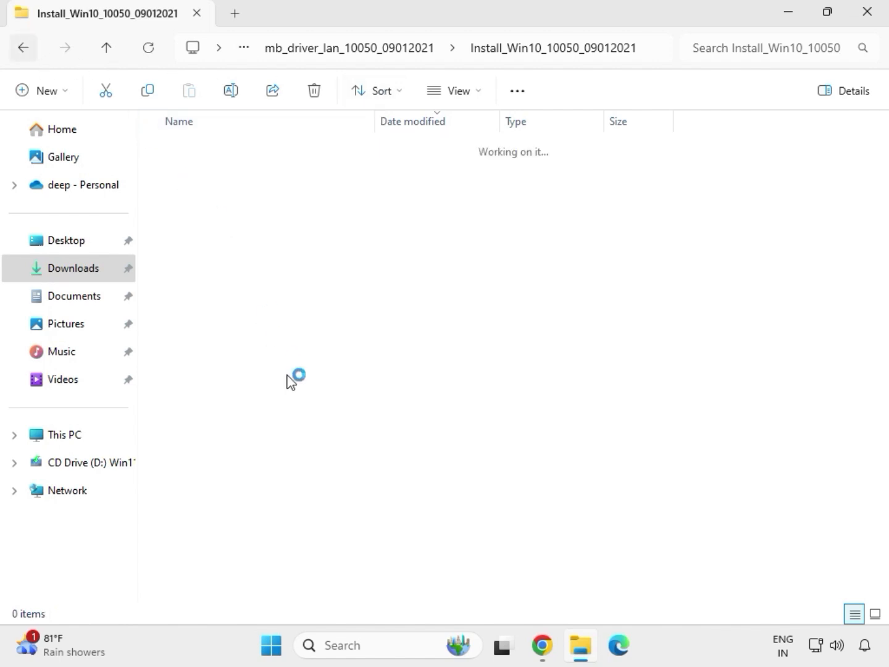
click(21, 49)
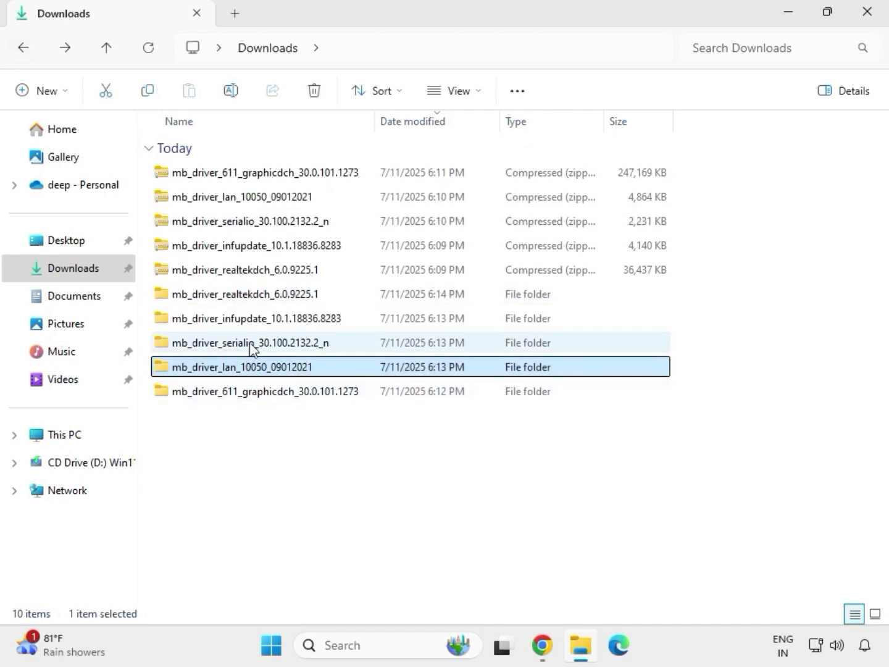
double_click(250, 343)
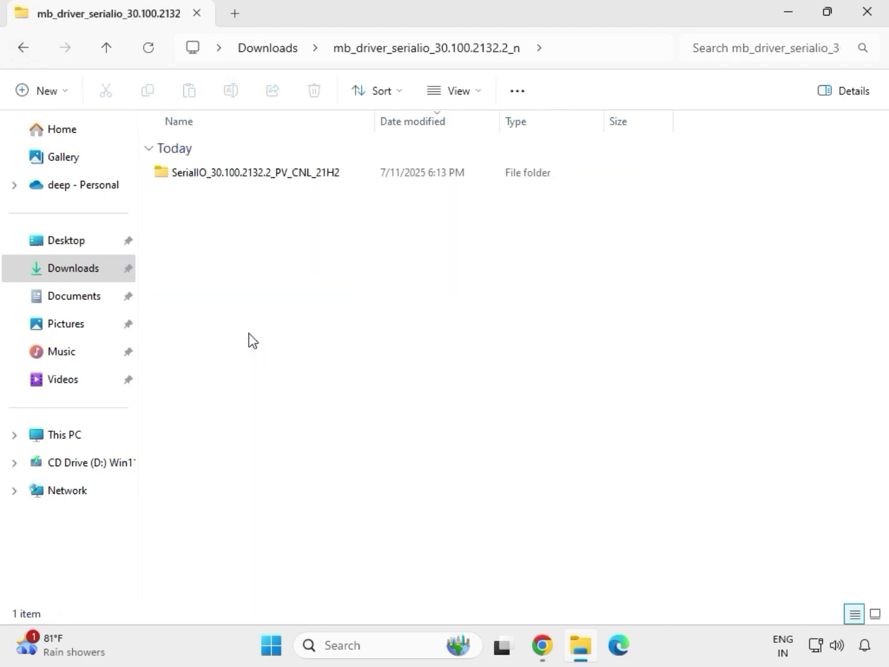
double_click(264, 175)
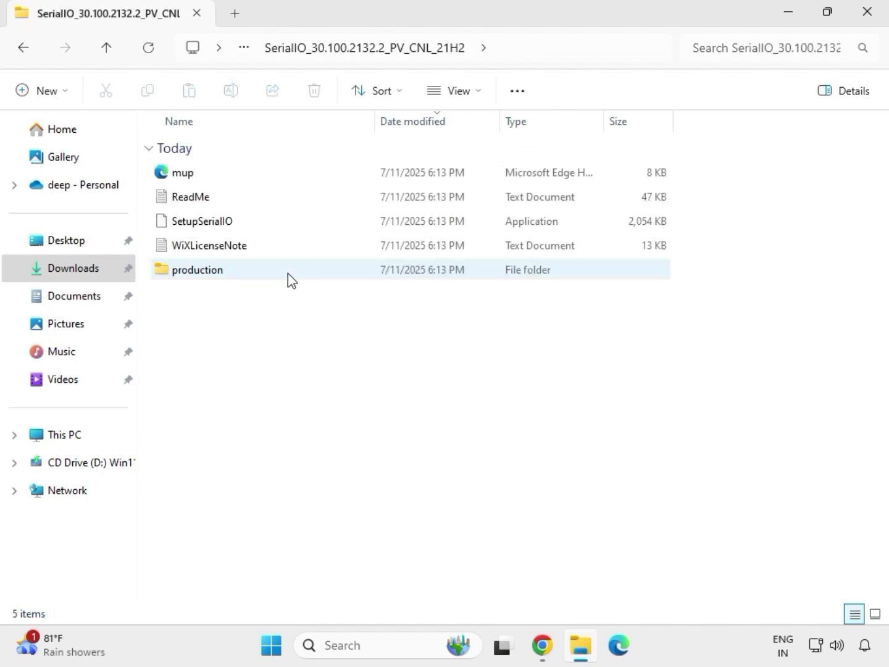
click(224, 230)
right_click(224, 227)
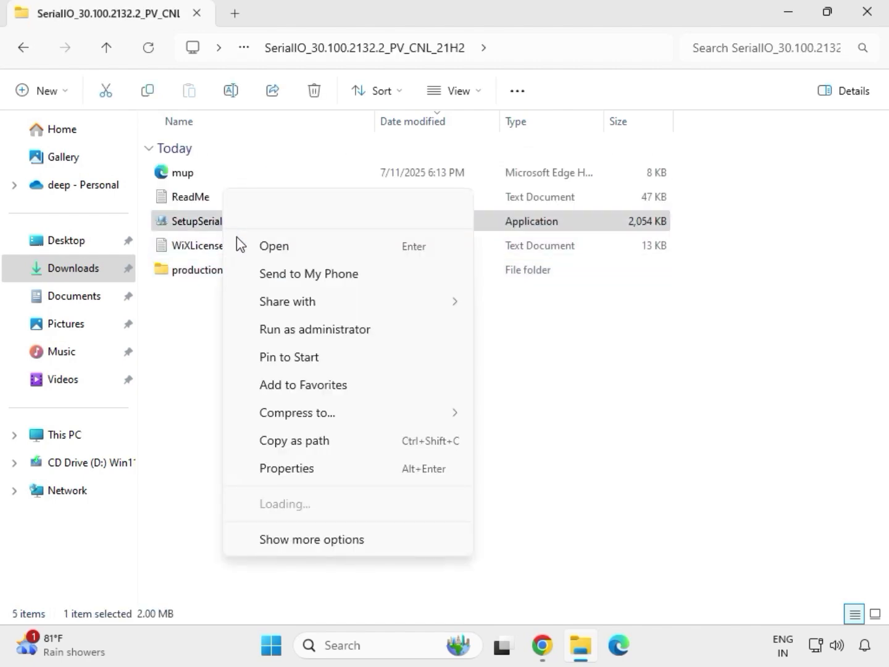
click(308, 329)
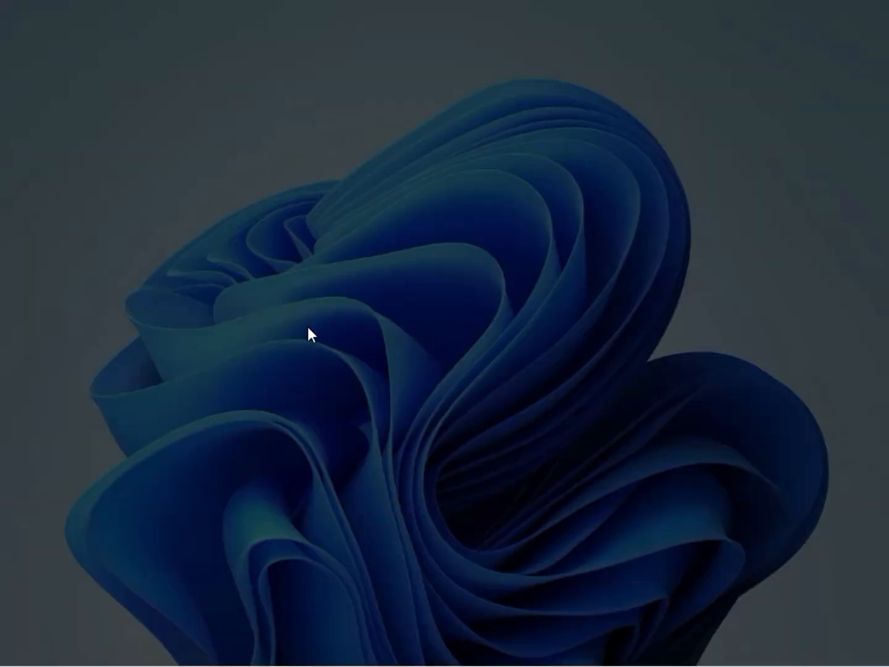
click(350, 472)
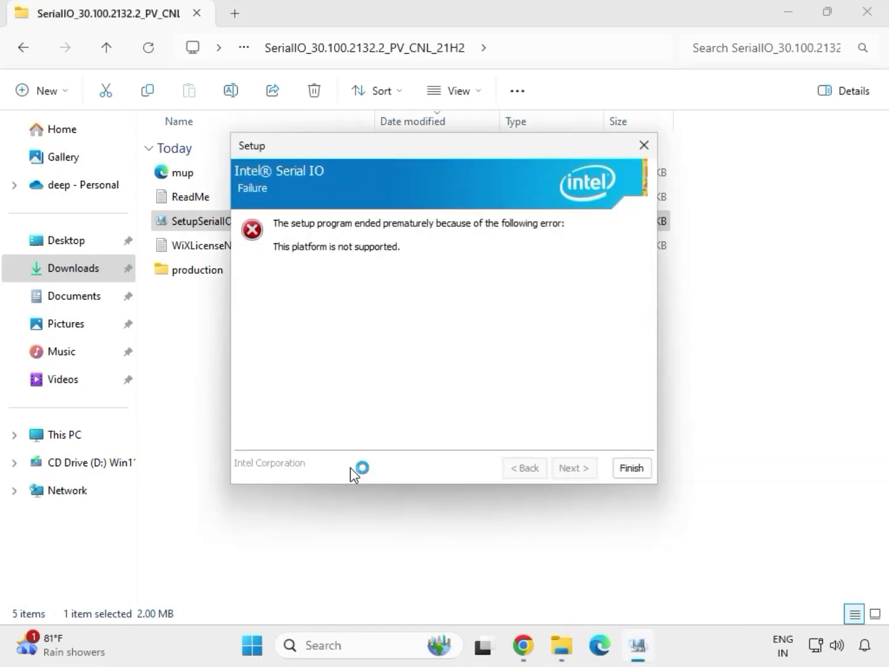
click(631, 470)
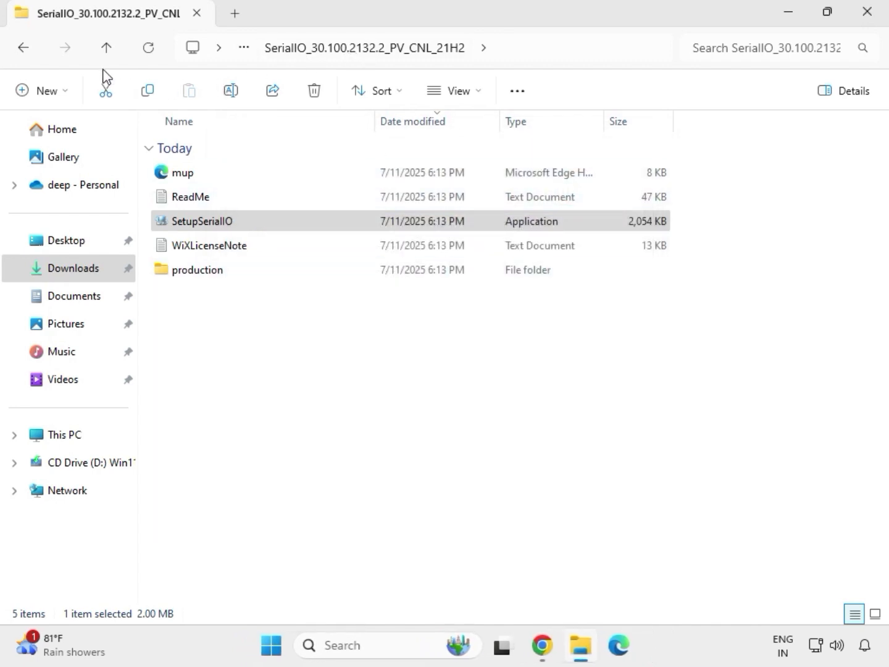
Step: Launch SetupChipset as administrator from Chipset-10.1.18836.8283-Public-MUP in the extracted mb_driver_infupdate_10.1.18836.8283 folder and allow it to make changes
click(24, 49)
click(27, 55)
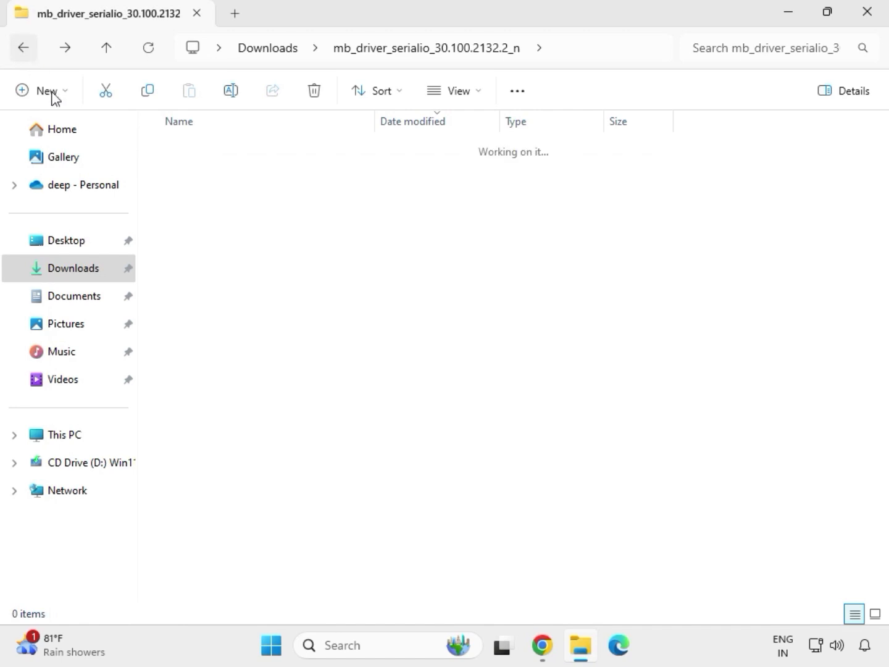
click(232, 325)
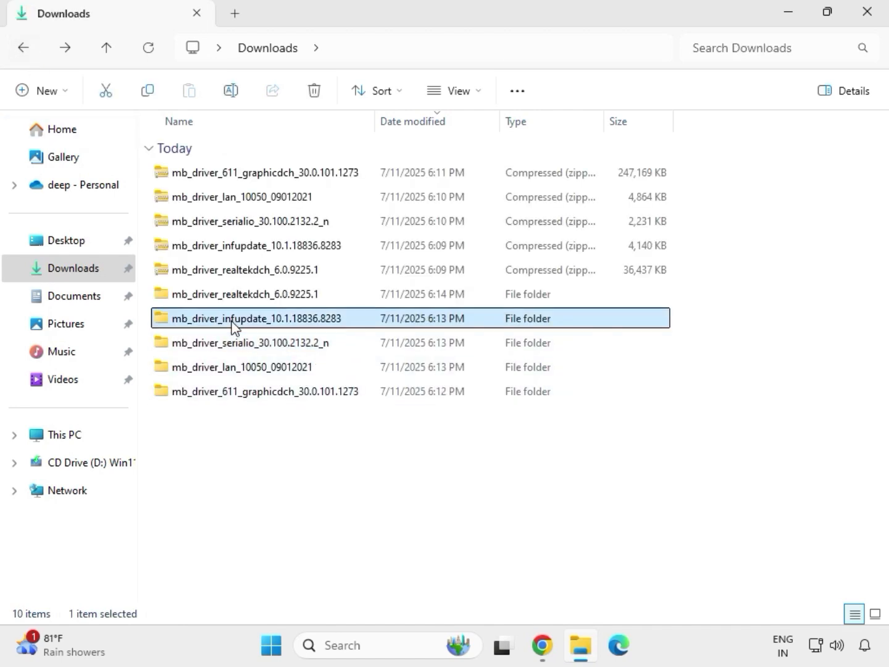
double_click(232, 326)
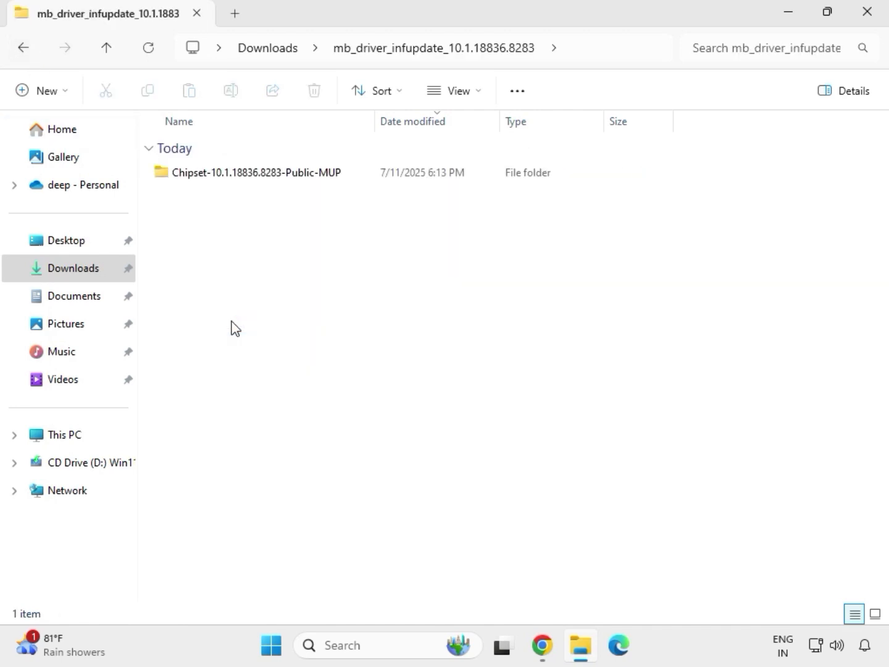
click(235, 177)
double_click(236, 177)
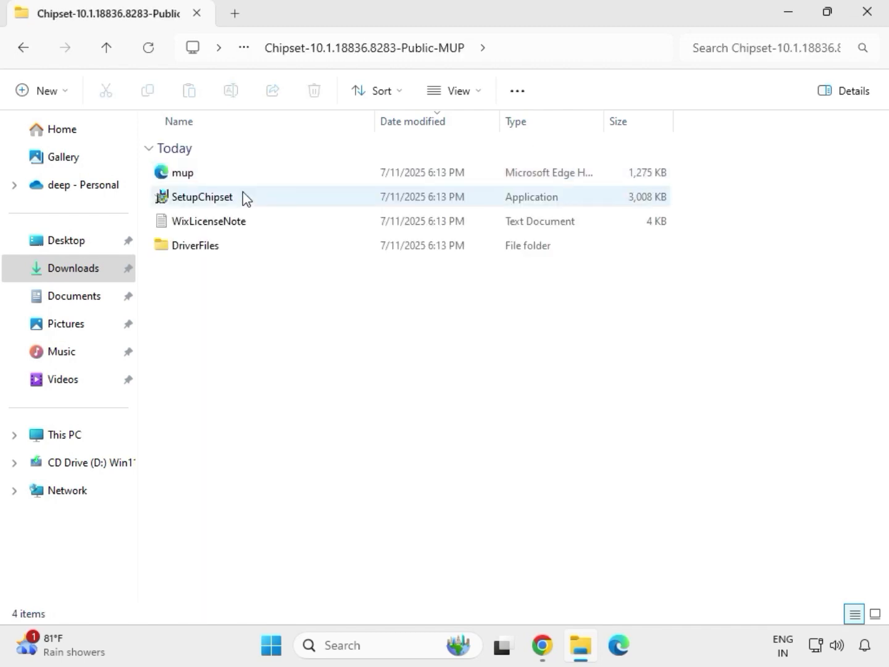
click(253, 203)
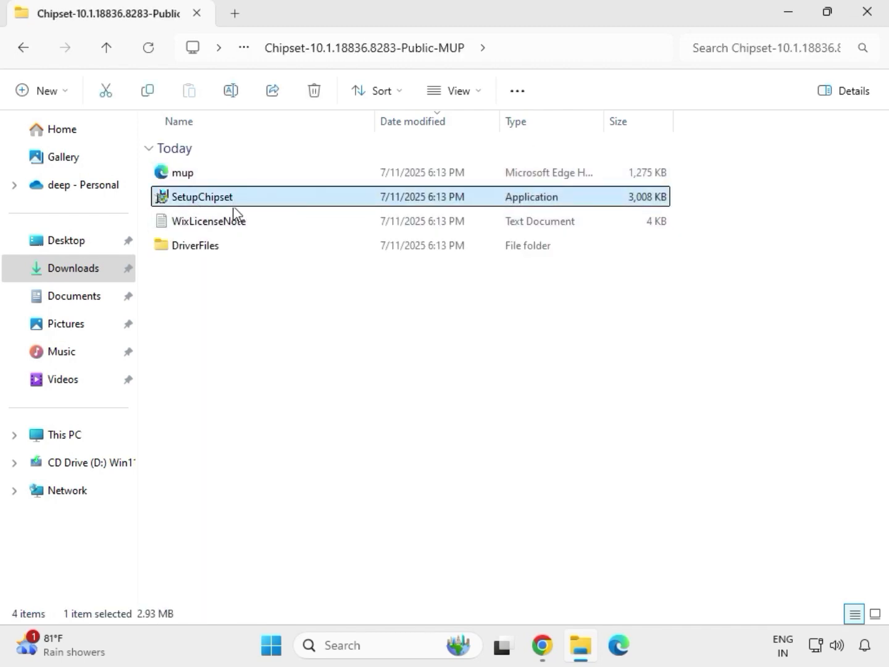
right_click(243, 201)
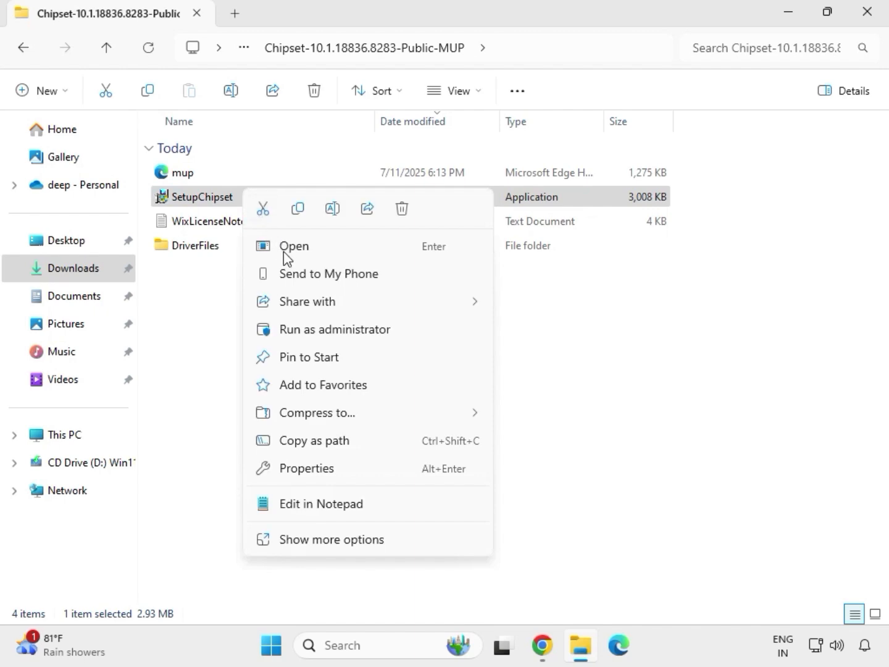
click(314, 324)
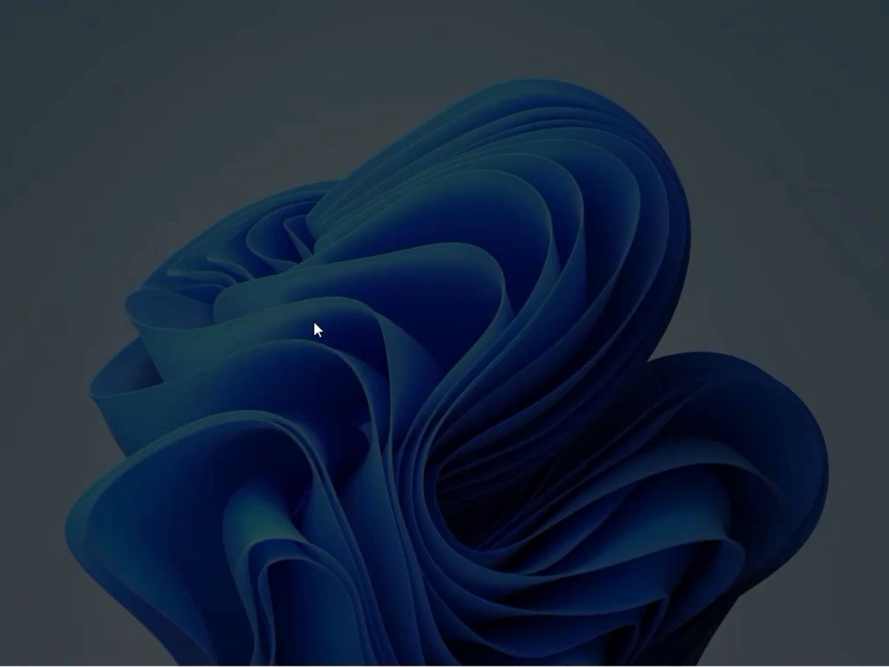
click(355, 478)
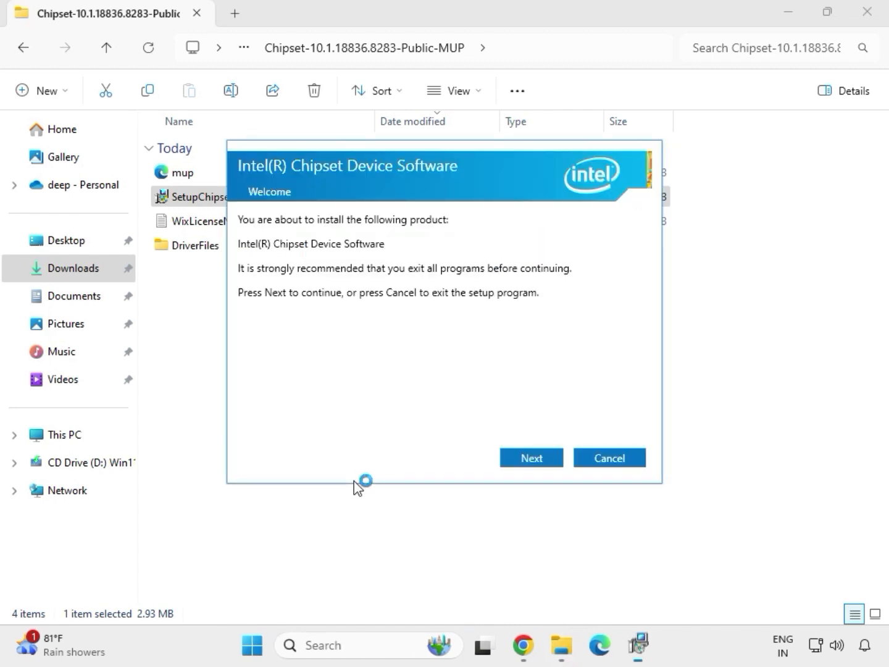
Step: Try to install the Intel Chipset Device Software, accepting its license agreement, and close its setup
click(519, 461)
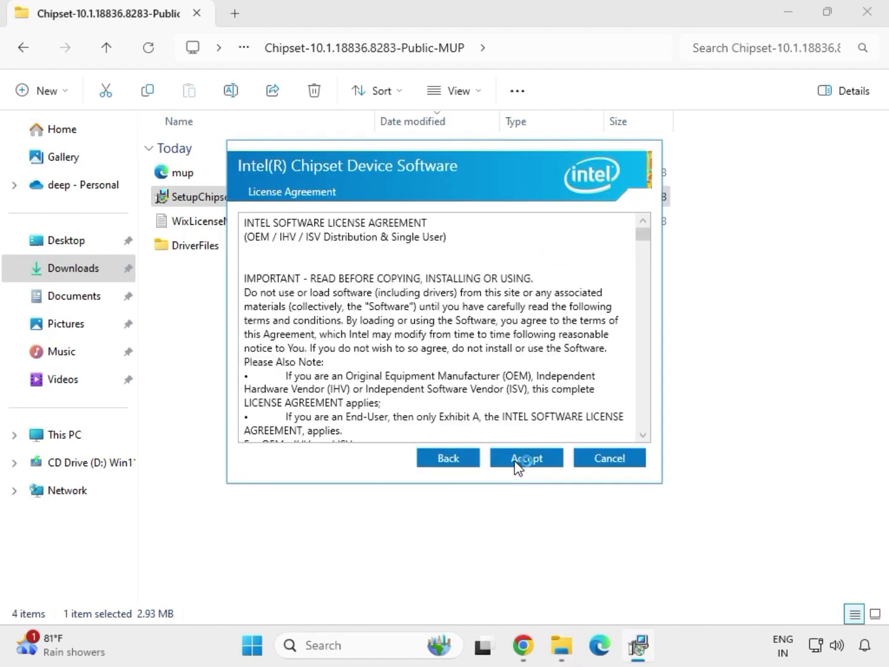
click(517, 462)
click(541, 462)
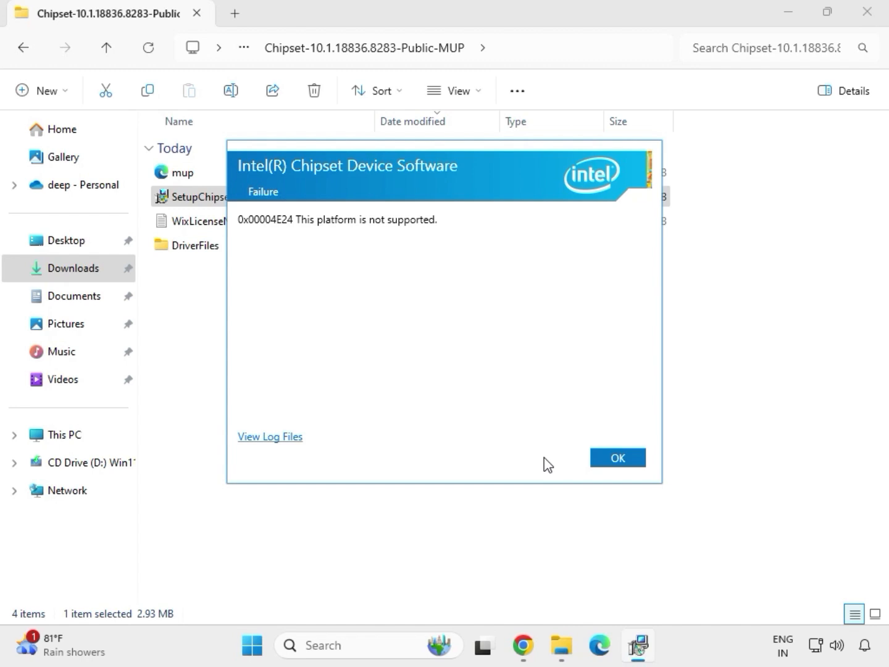
click(599, 462)
Step: Run the mb_driver_611_graphicdch_30.0.101.1273 application as administrator from its extracted folder in Downloads and allow it to make changes
key(alt+Left)
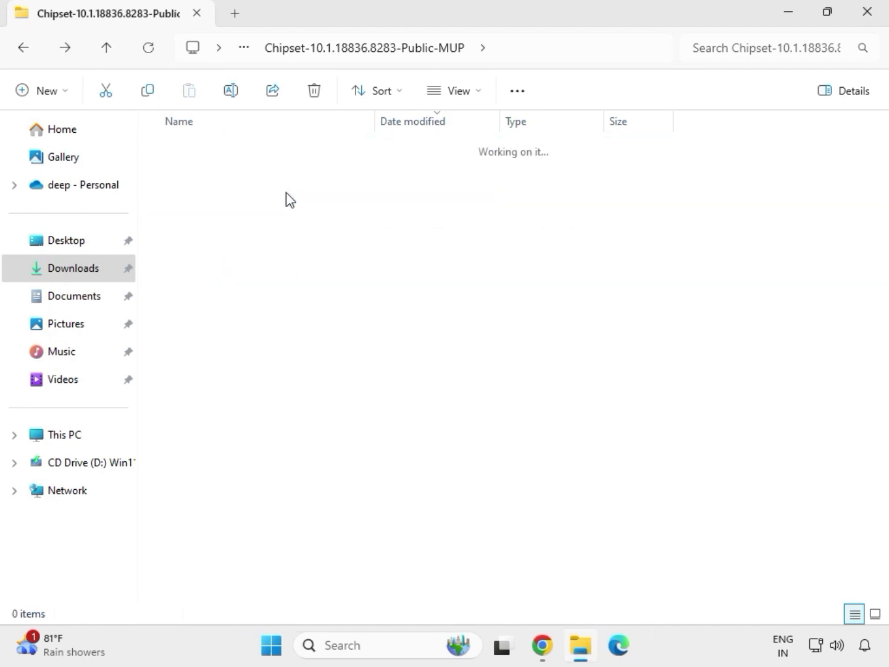
key(alt+Left)
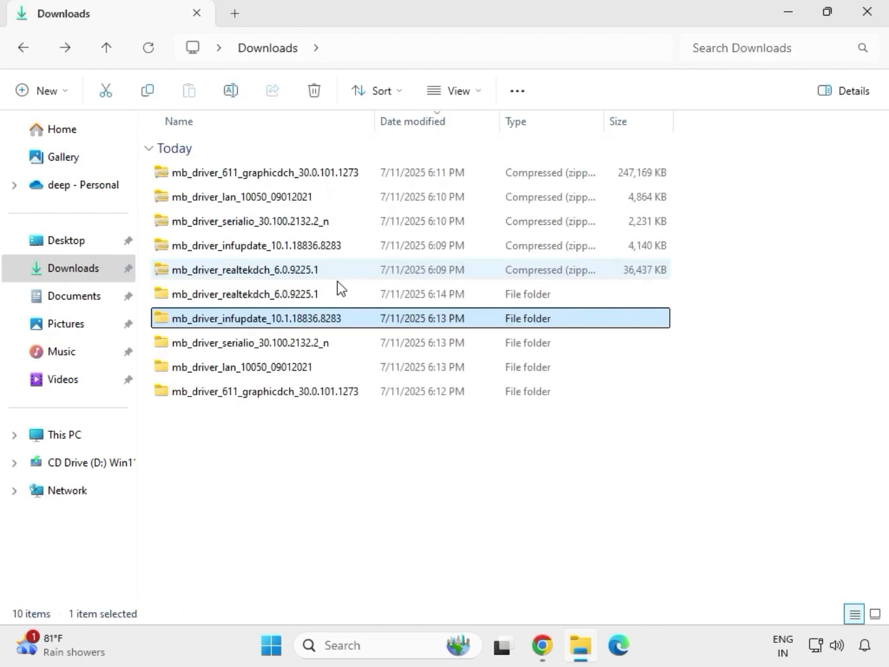
double_click(330, 296)
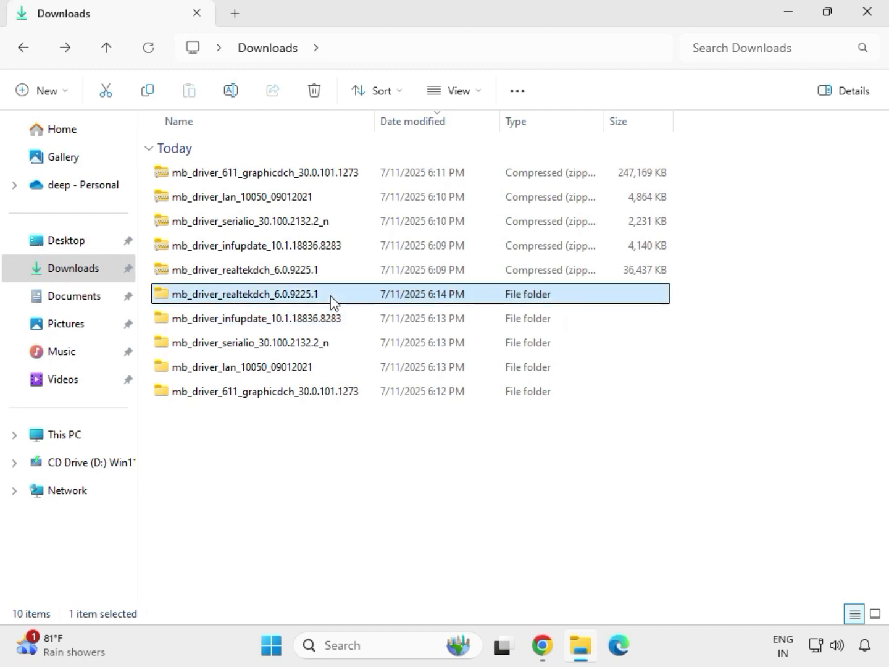
click(271, 53)
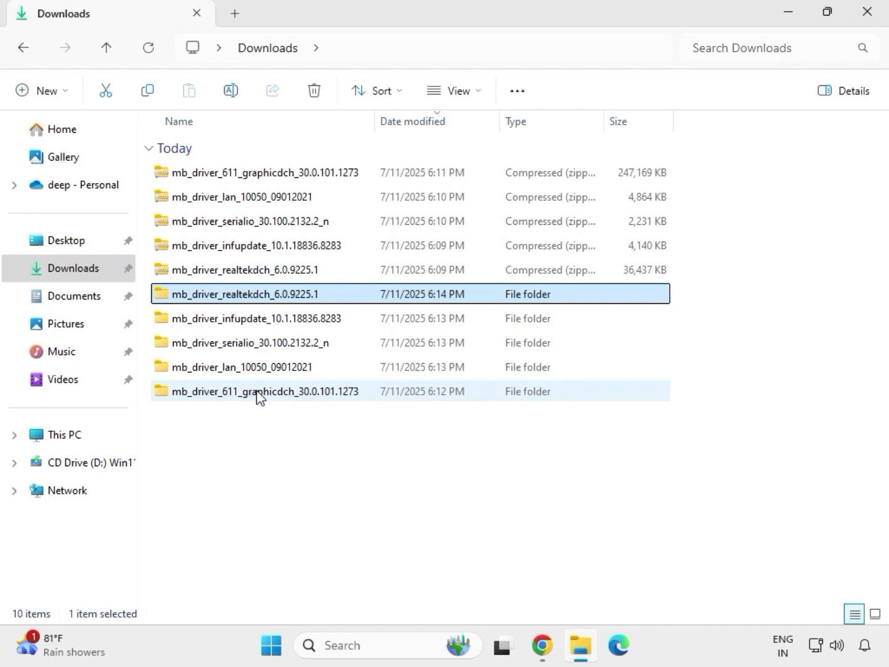
click(276, 394)
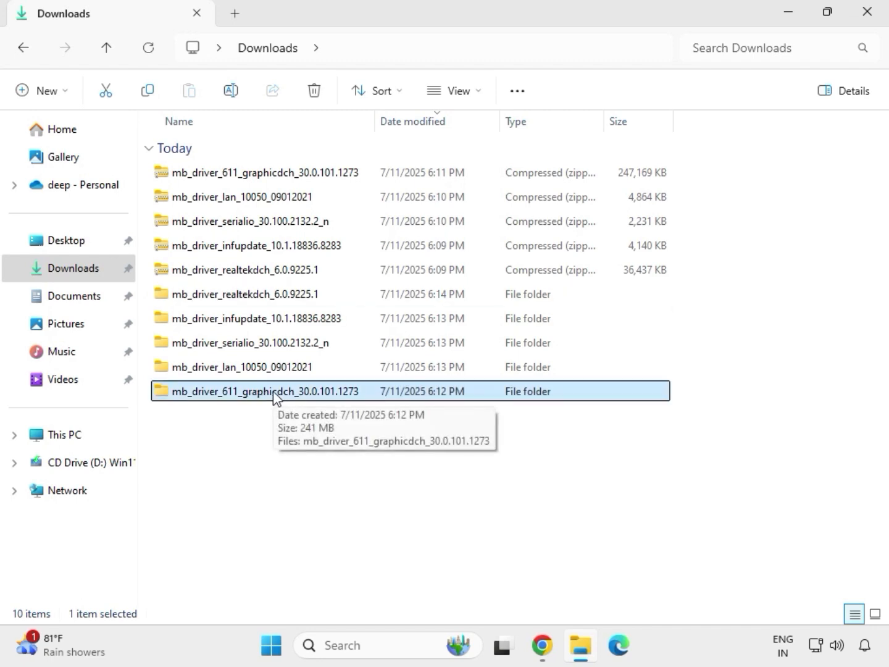
double_click(274, 394)
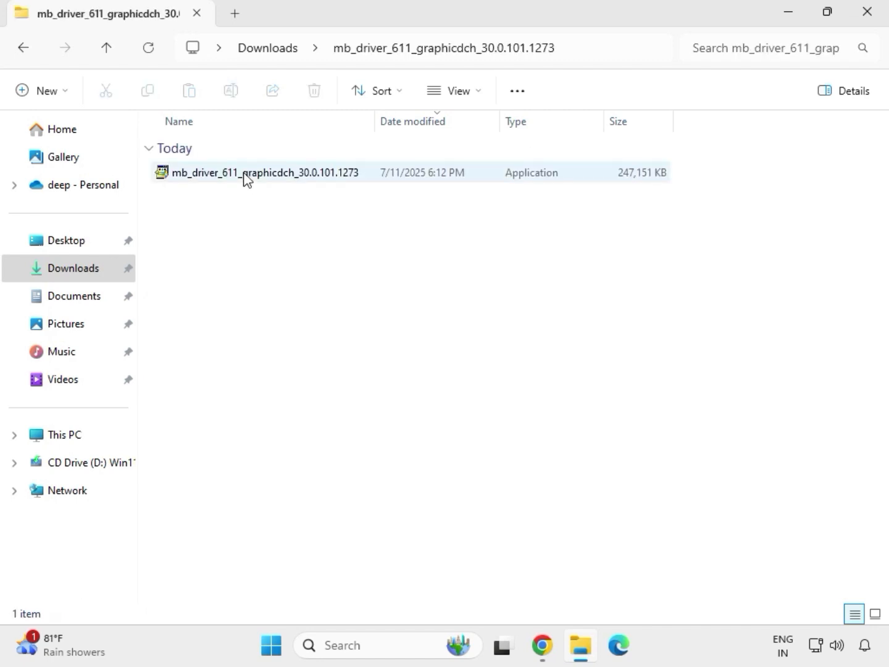
click(244, 175)
right_click(261, 202)
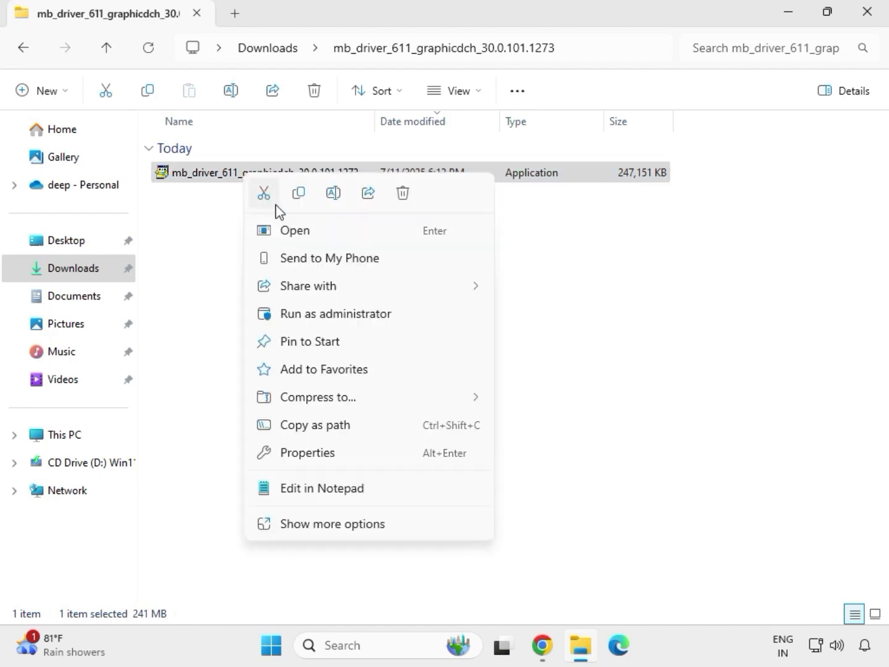
click(337, 314)
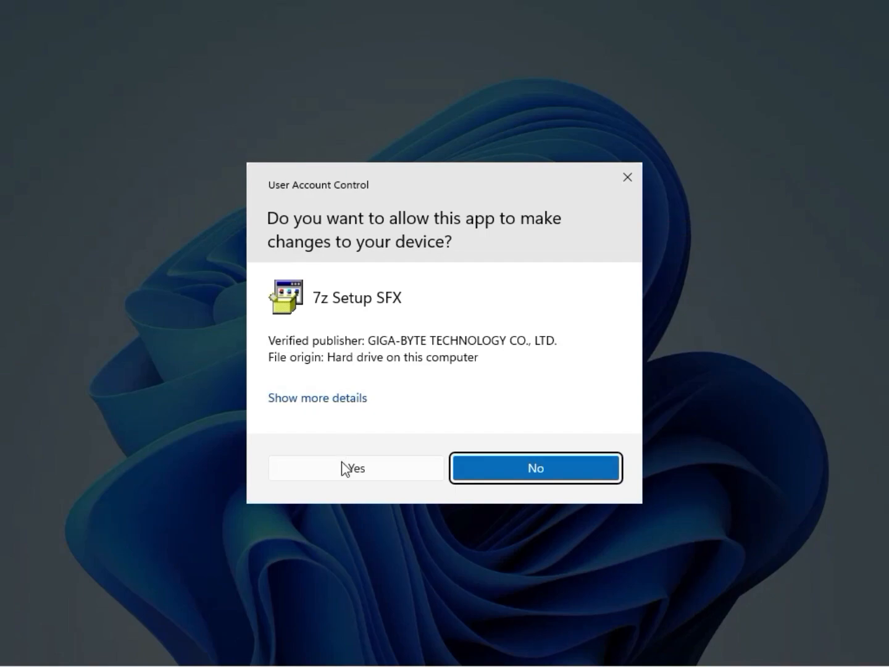
click(344, 472)
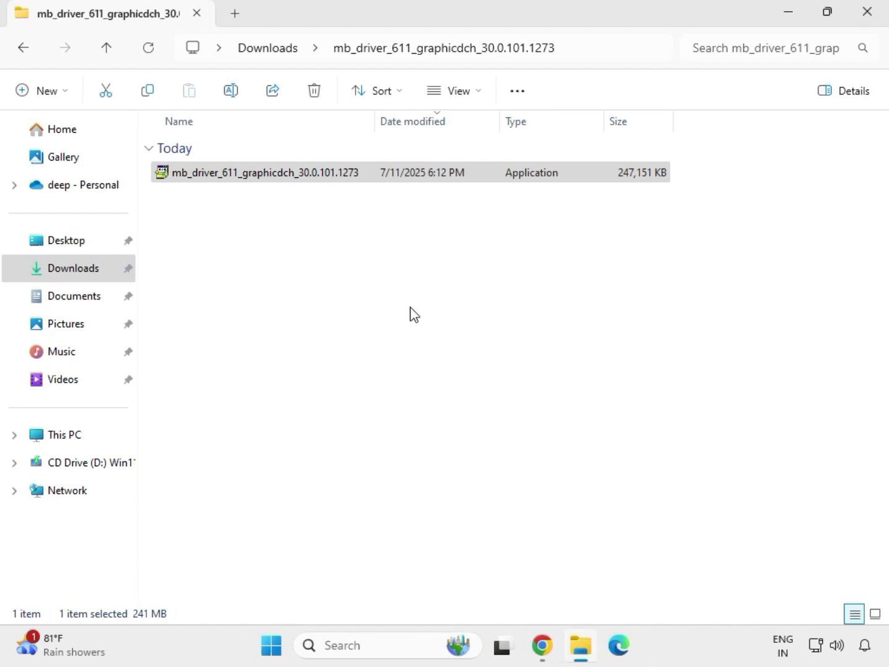
Step: Launch the Setup application as administrator from 9225.1_UAD_Win10_Win11_2021_0824_123850_WHQL_1458 in the extracted mb_driver_realtekdch_6.0.9225.1 folder
click(278, 50)
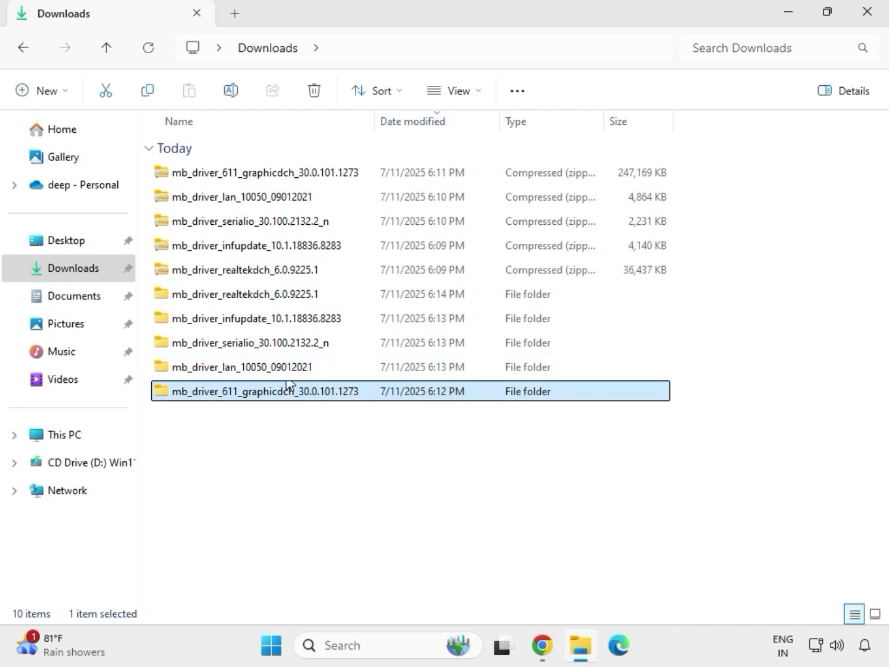
double_click(274, 295)
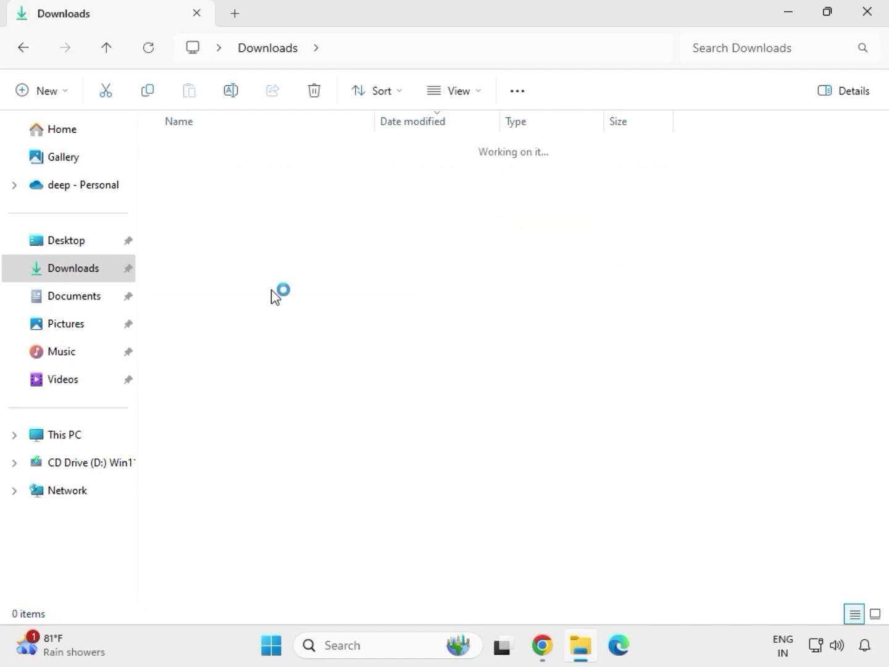
double_click(260, 167)
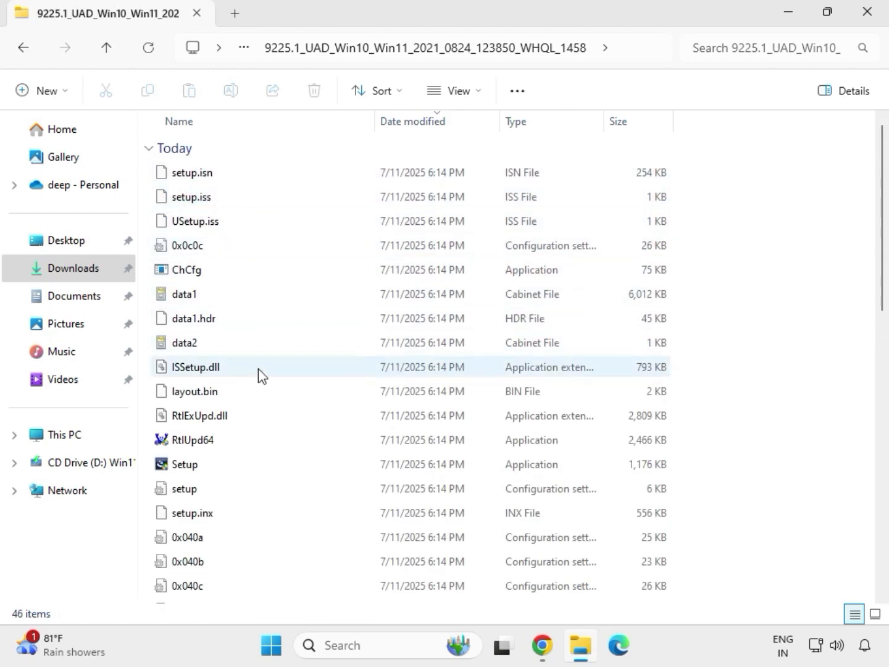
click(223, 467)
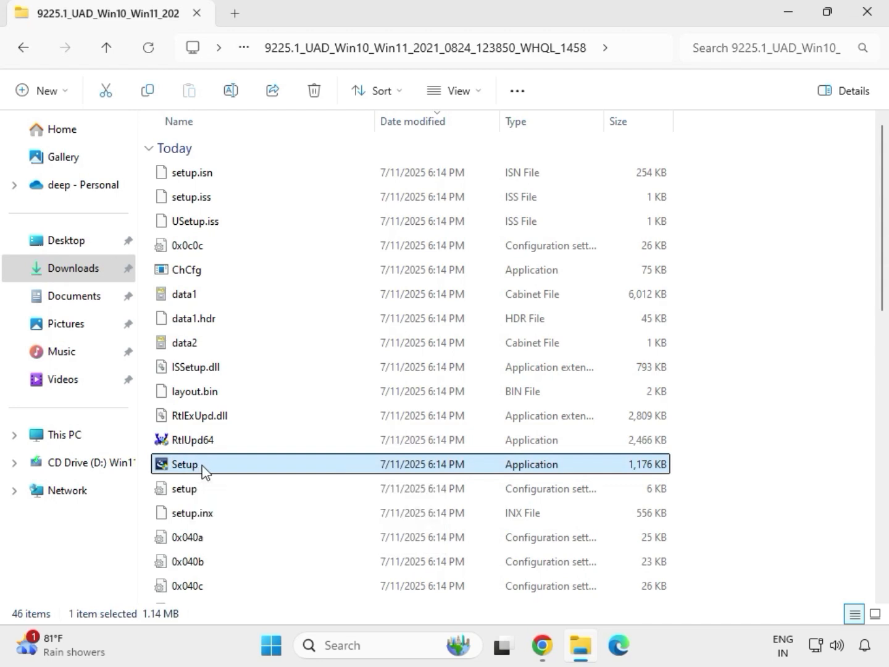
right_click(204, 471)
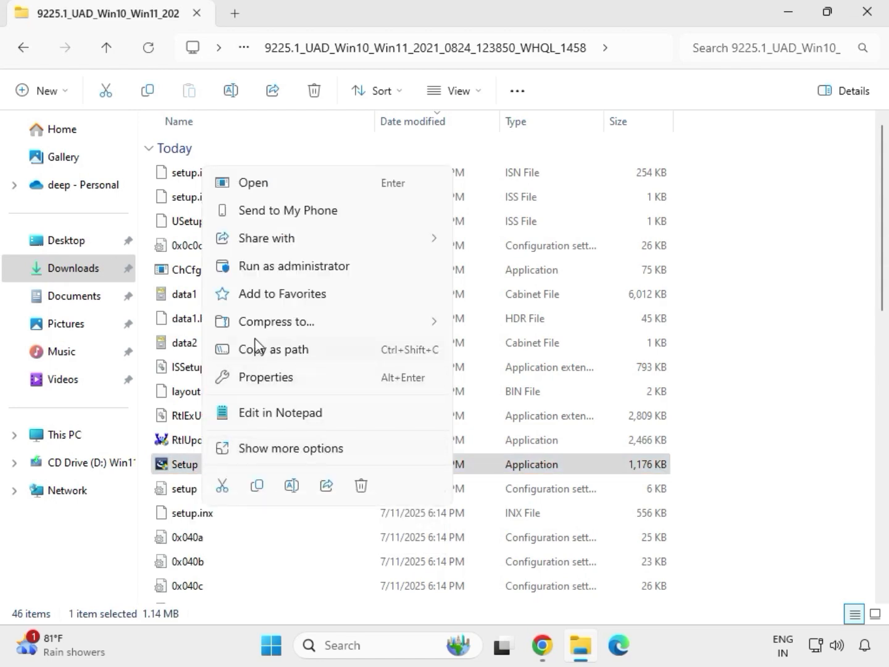
click(271, 265)
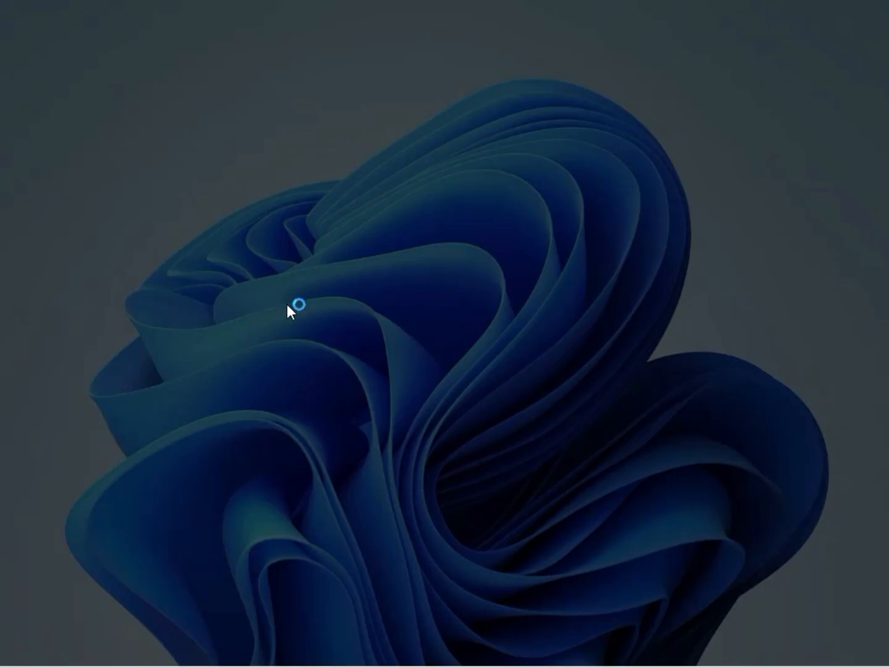
Step: Allow the Realtek Audio Driver 6.0.9225.1 setup to make changes, run the driver installation and finish the wizard
click(314, 462)
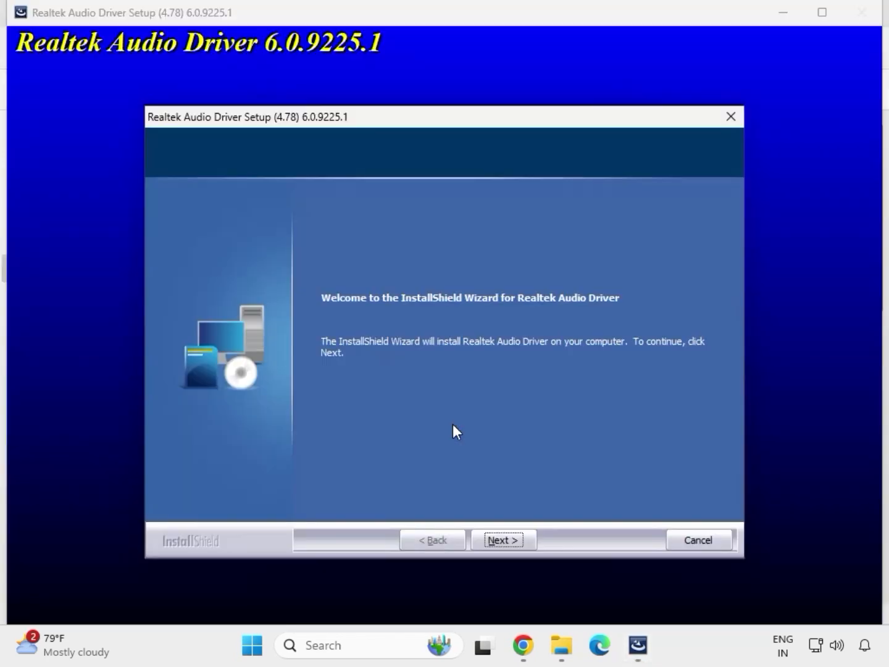
click(503, 538)
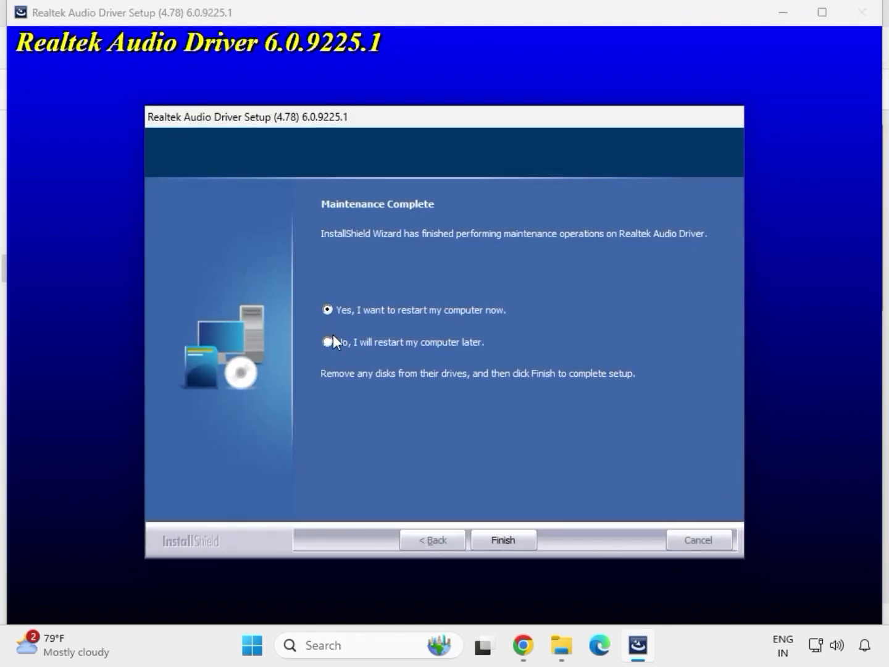
click(502, 539)
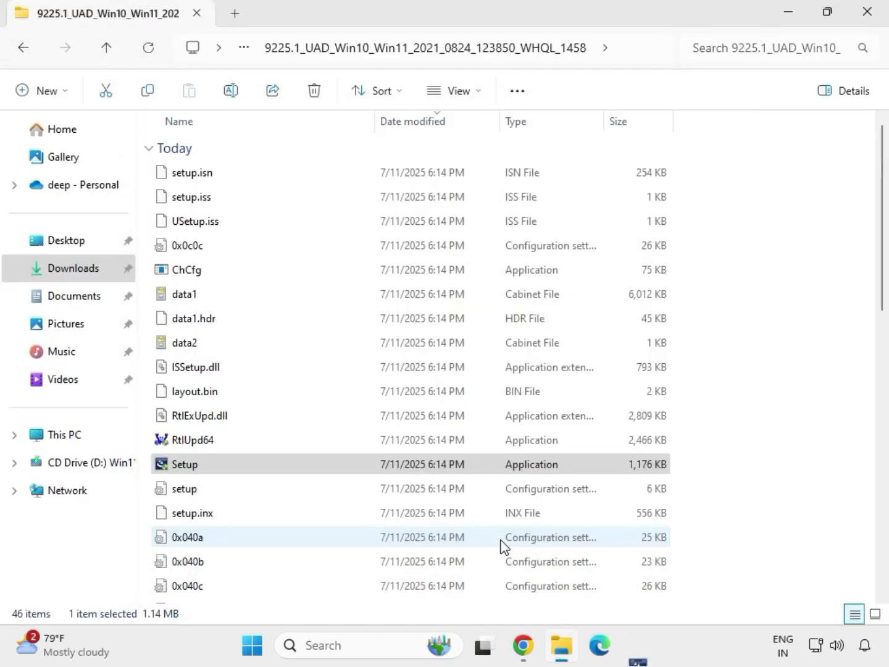